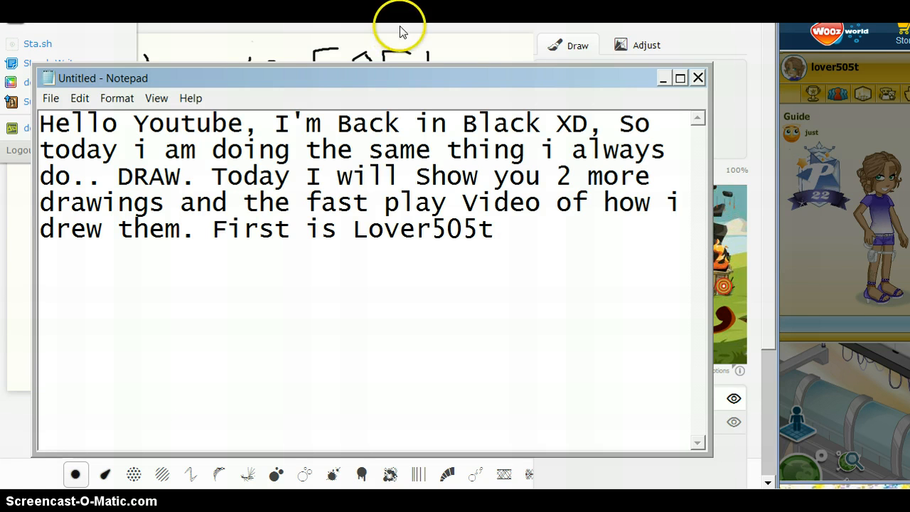
Clear the existing text from the Notepad note and move its window down so the drawn face is uncovered.
{"action": "left_click", "coordinate": [661, 81]}
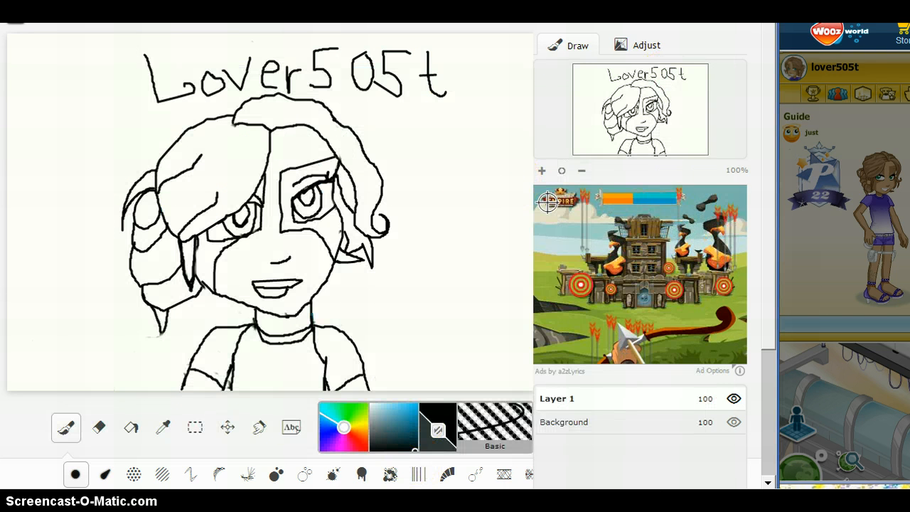
{"action": "key", "text": "alt+Tab"}
{"action": "mouse_move", "coordinate": [538, 217]}
{"action": "left_mouse_down"}
{"action": "mouse_move", "coordinate": [485, 229]}
{"action": "mouse_move", "coordinate": [213, 155]}
{"action": "mouse_move", "coordinate": [121, 33]}
{"action": "left_mouse_up"}
{"action": "key", "text": "BackSpace"}
{"action": "key", "text": "BackSpace"}
{"action": "key", "text": "BackSpace"}
{"action": "key", "text": "BackSpace"}
{"action": "key", "text": "BackSpace"}
{"action": "key", "text": "BackSpace"}
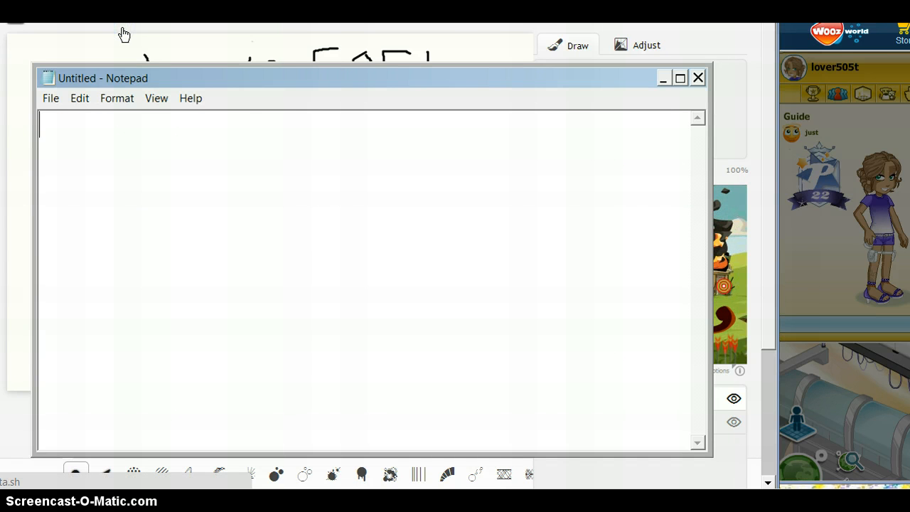
{"action": "mouse_move", "coordinate": [270, 84]}
{"action": "left_mouse_down"}
{"action": "mouse_move", "coordinate": [278, 173]}
{"action": "mouse_move", "coordinate": [266, 320]}
{"action": "mouse_move", "coordinate": [271, 386]}
{"action": "mouse_move", "coordinate": [270, 369]}
{"action": "left_mouse_up"}
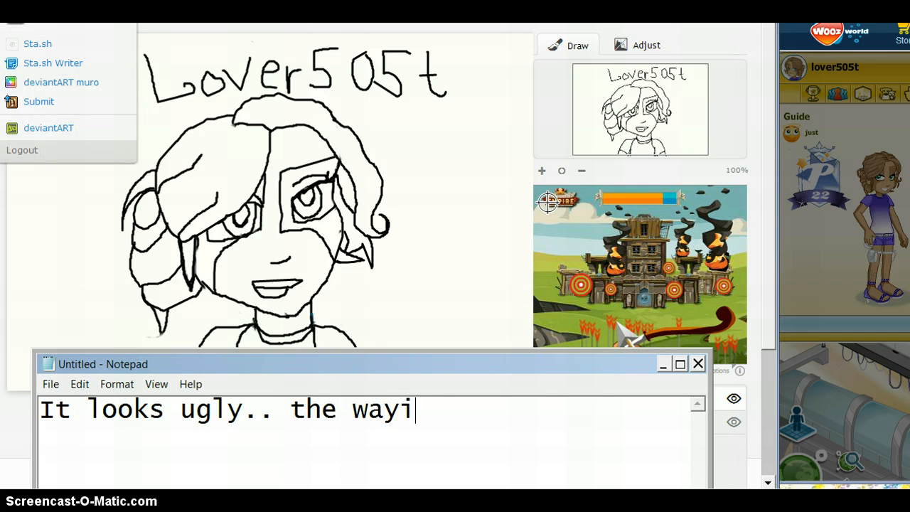
Complete the note's first sentence so it reads "It looks ugly.. the way i drew it.".
{"action": "type", "text": "drew it."}
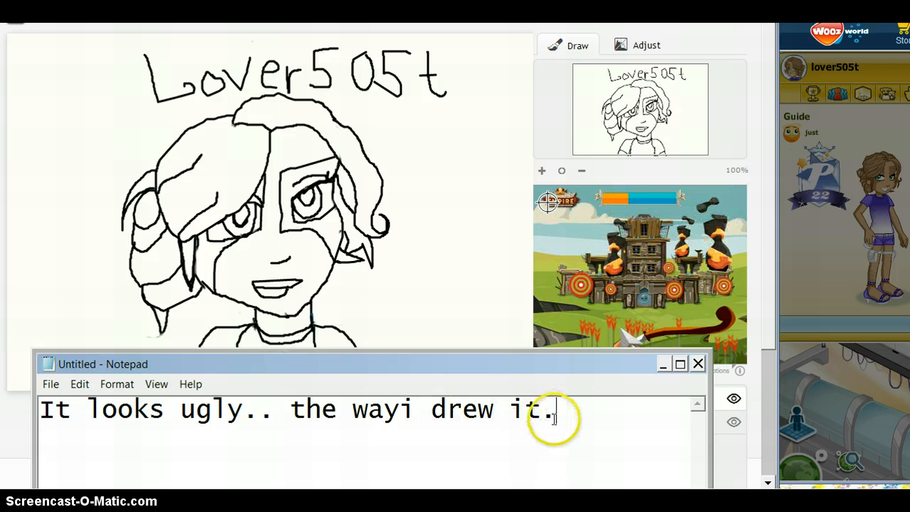
{"action": "left_click", "coordinate": [404, 406]}
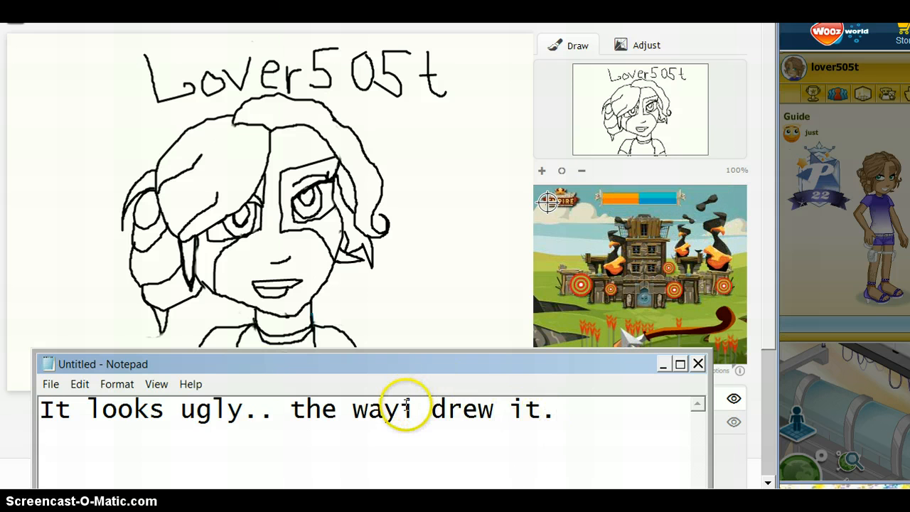
{"action": "left_click", "coordinate": [609, 407]}
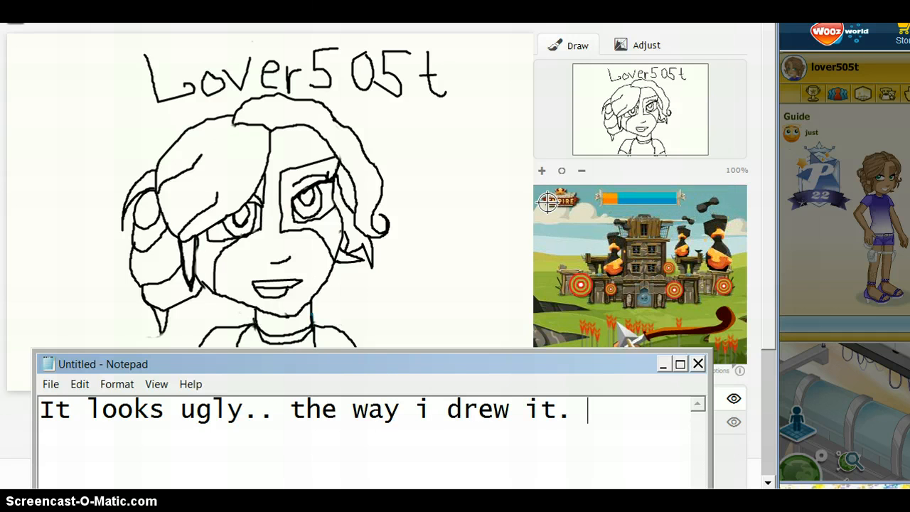
Add "She looks like a super hero :D" to the note and minimize Notepad to return to the drawing.
{"action": "type", "text": "She "}
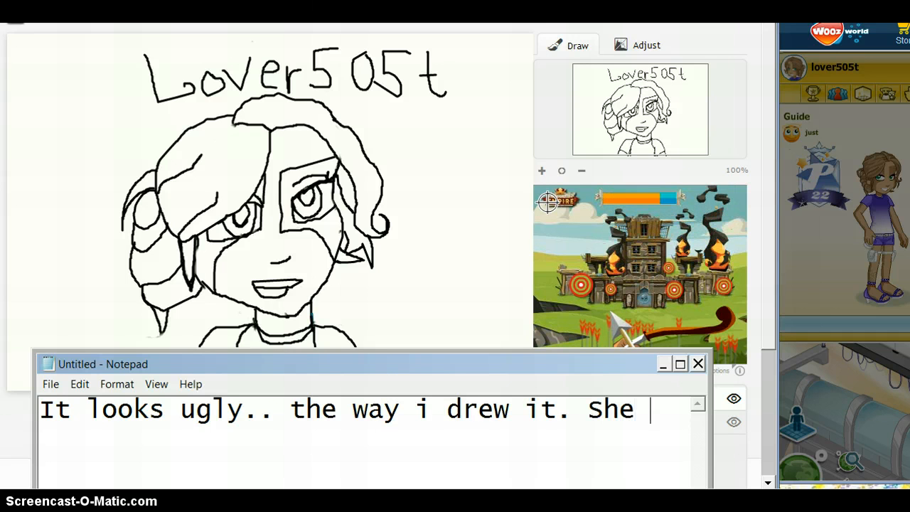
{"action": "type", "text": "loks"}
{"action": "key", "text": "BackSpace"}
{"action": "key", "text": "BackSpace"}
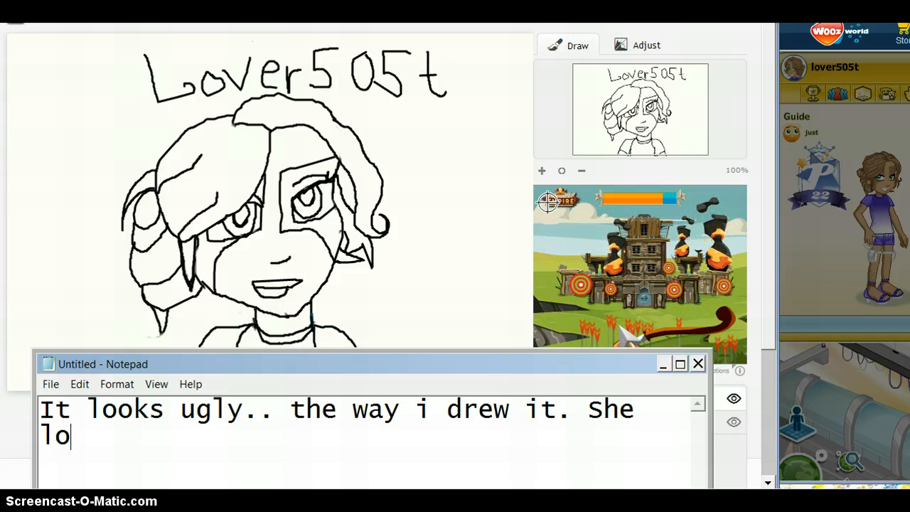
{"action": "type", "text": "oks like a"}
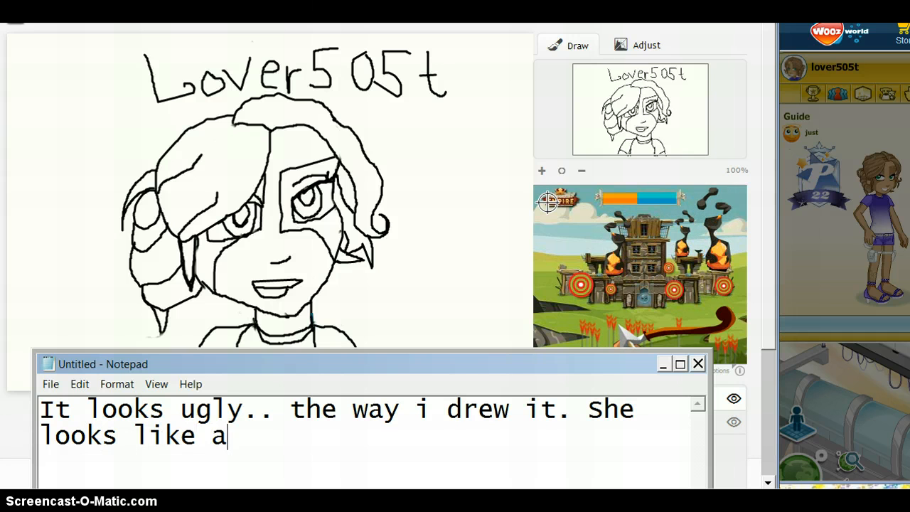
{"action": "type", "text": " super"}
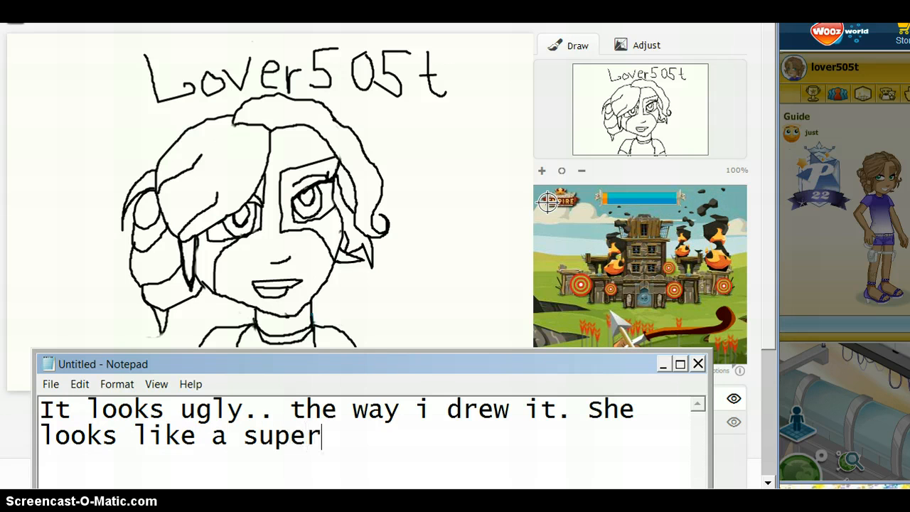
{"action": "type", "text": " hero :D"}
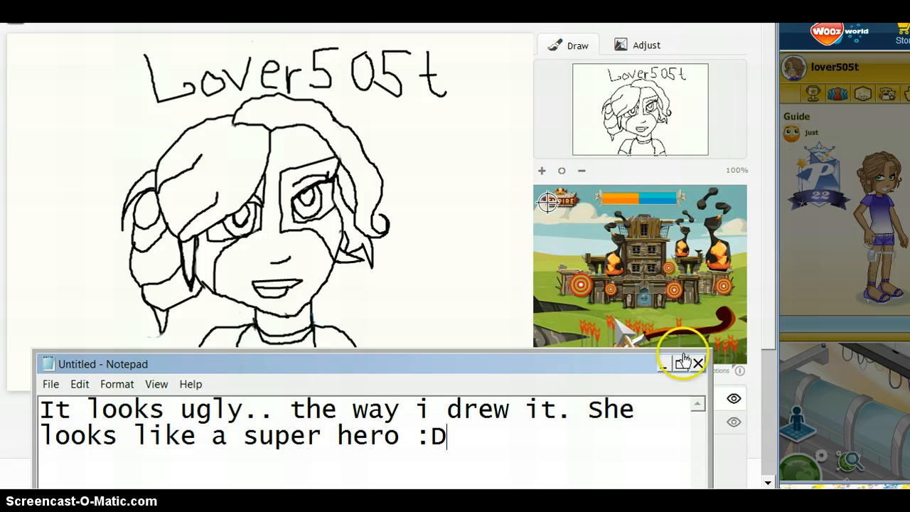
{"action": "left_click", "coordinate": [663, 367]}
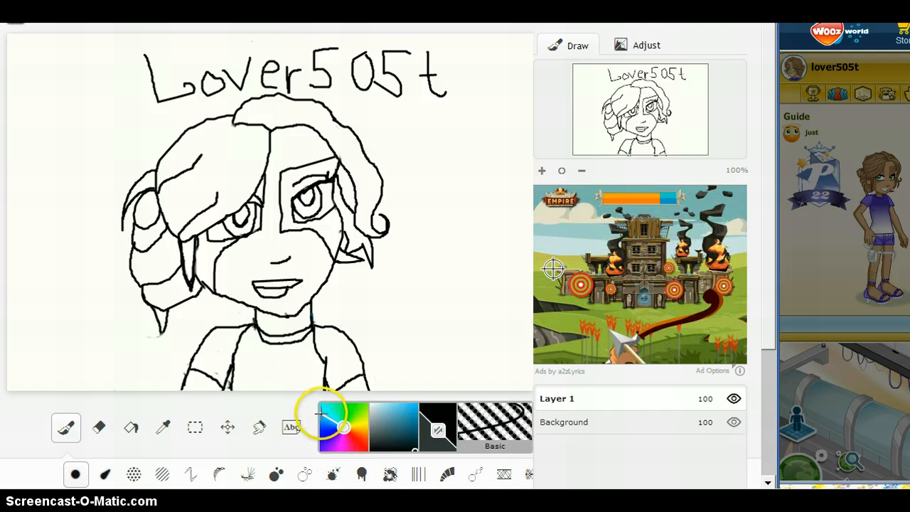
Choose a dark brown and flood-fill the large front section of the character's hair.
{"action": "left_click_drag", "start_coordinate": [322, 414], "coordinate": [365, 429]}
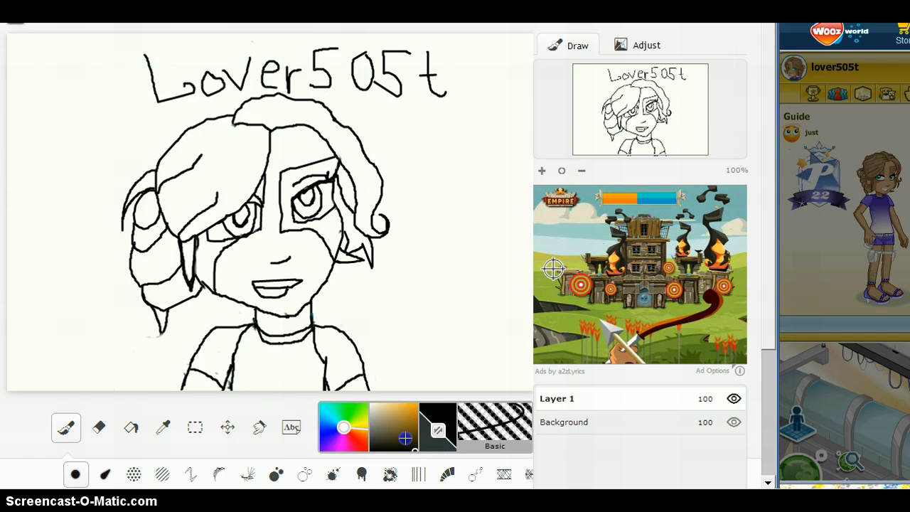
{"action": "left_click", "coordinate": [405, 438]}
{"action": "left_click", "coordinate": [401, 433]}
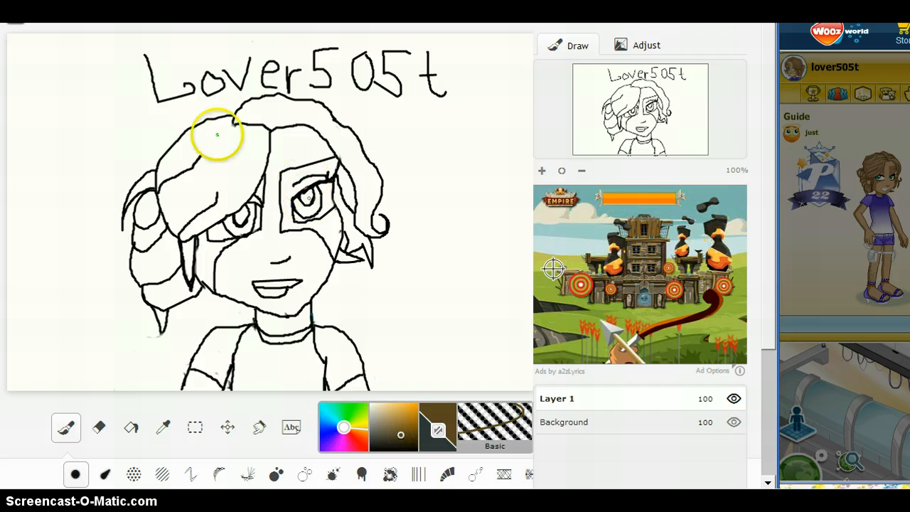
{"action": "left_click", "coordinate": [131, 427]}
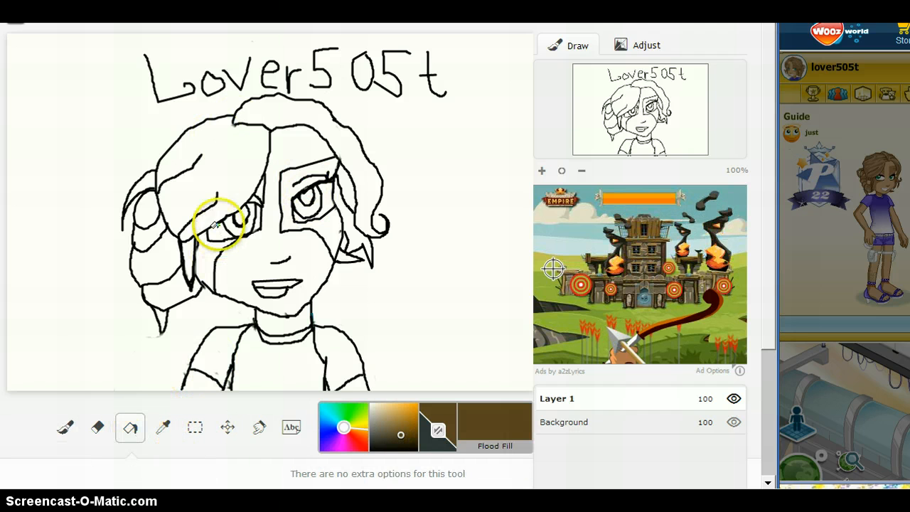
{"action": "left_click", "coordinate": [231, 145]}
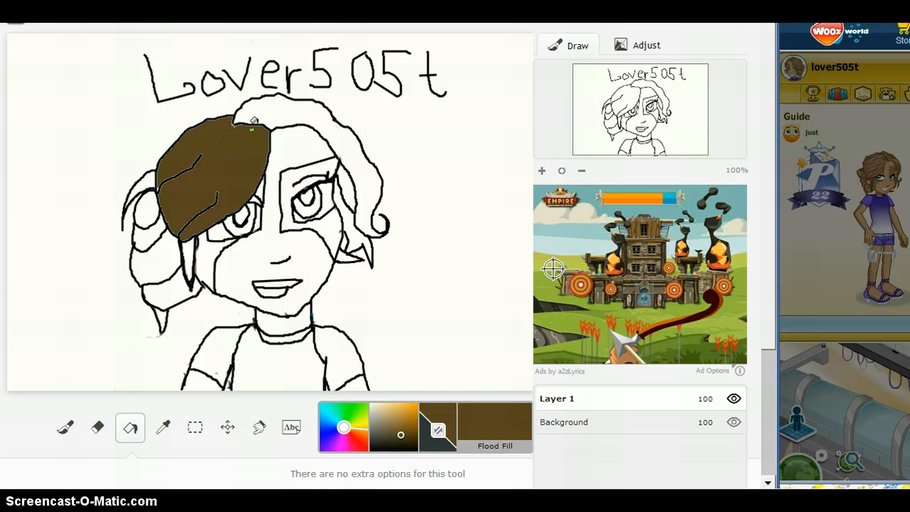
Lighten the brown slightly, refill the large front hair section and fill the strand running over the top of the head.
{"action": "left_click", "coordinate": [293, 319]}
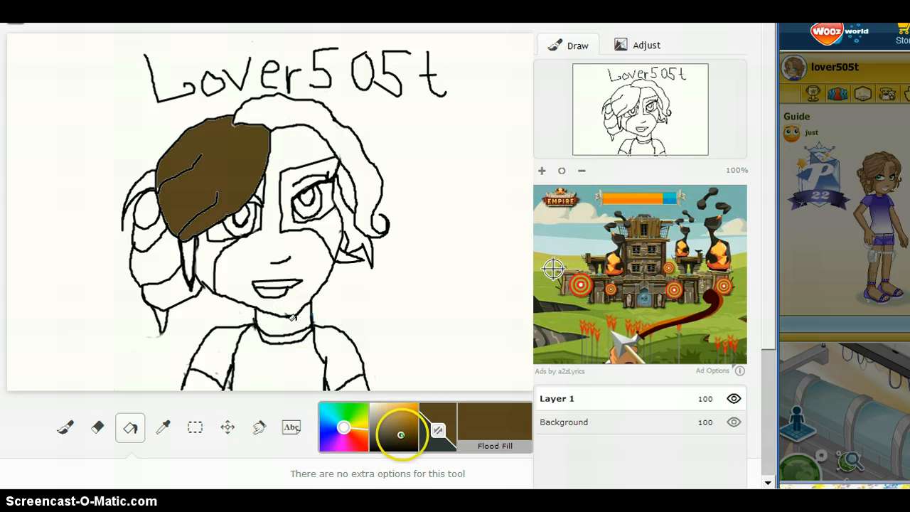
{"action": "left_click", "coordinate": [395, 430]}
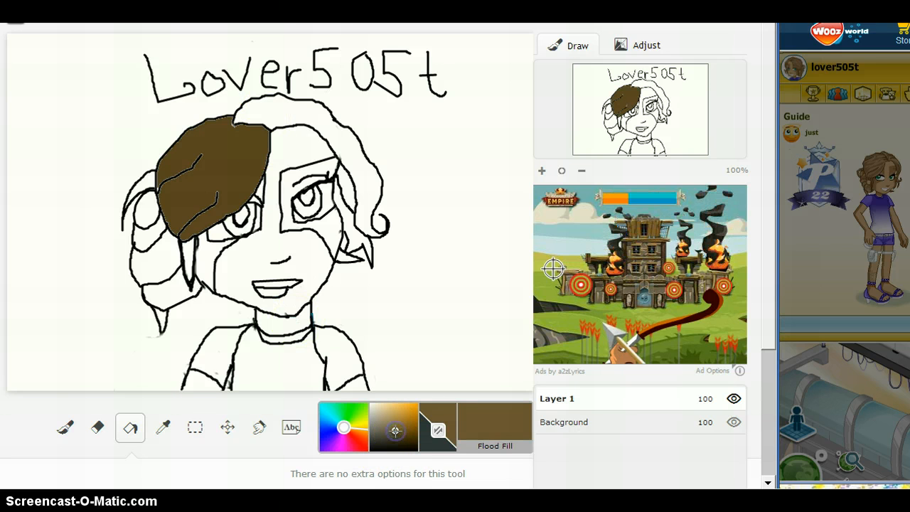
{"action": "left_click", "coordinate": [295, 172]}
{"action": "left_click", "coordinate": [246, 156]}
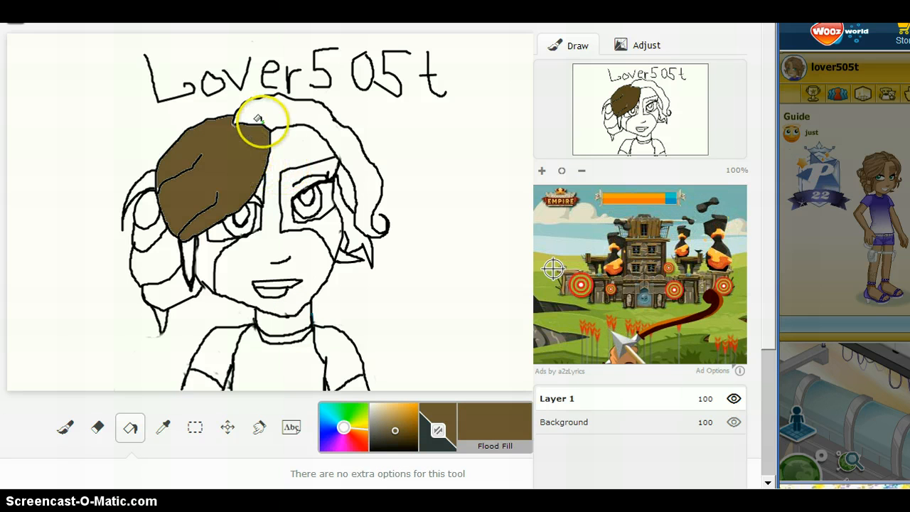
{"action": "left_click", "coordinate": [275, 109]}
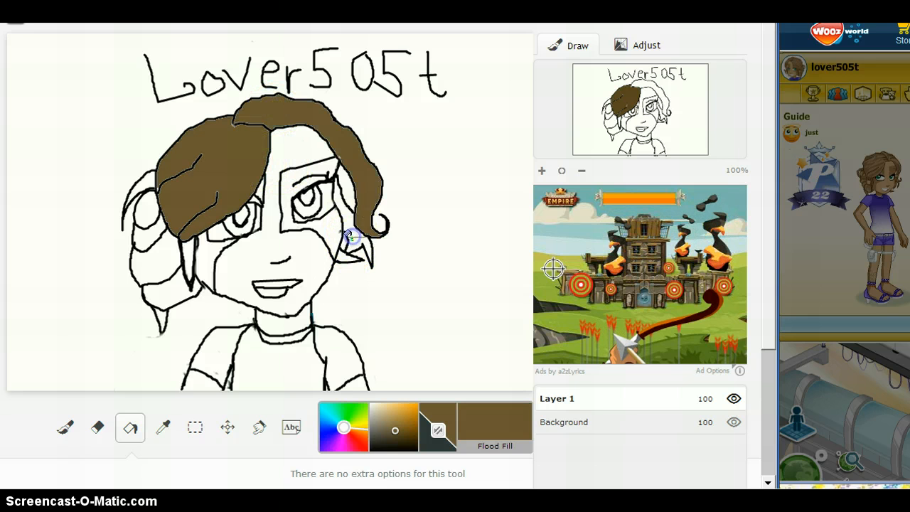
Flood-fill all segments of the side braid and the small strand beside the face with the same brown.
{"action": "left_click", "coordinate": [160, 251]}
{"action": "left_click", "coordinate": [150, 232]}
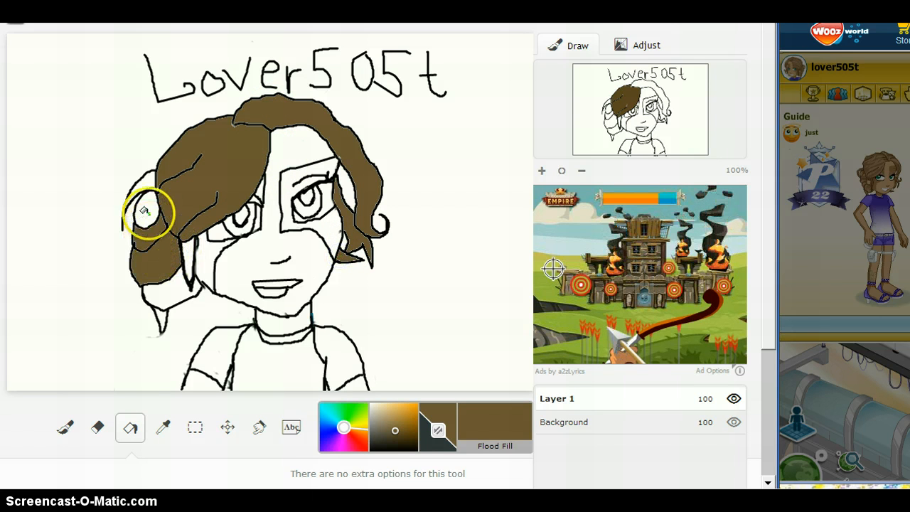
{"action": "left_click", "coordinate": [148, 213]}
{"action": "left_click", "coordinate": [170, 305]}
{"action": "left_click", "coordinate": [161, 317]}
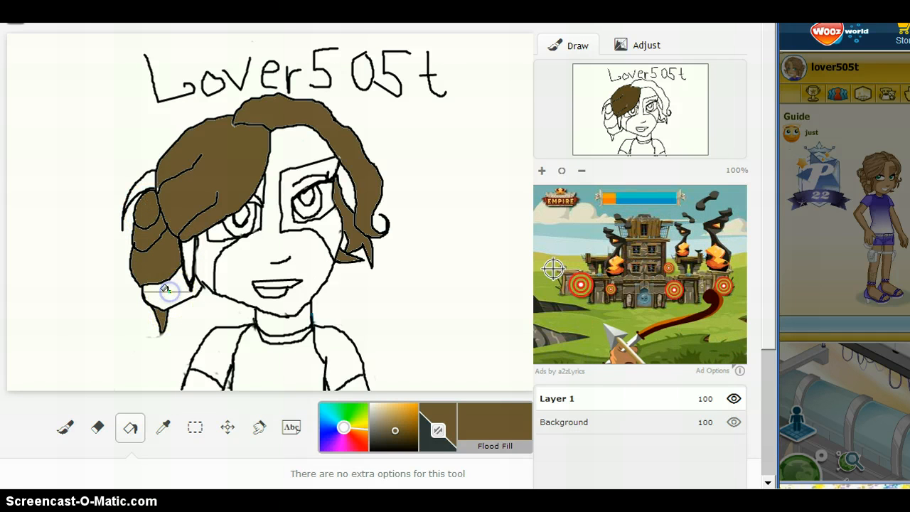
{"action": "left_click", "coordinate": [165, 289]}
{"action": "left_click", "coordinate": [147, 181]}
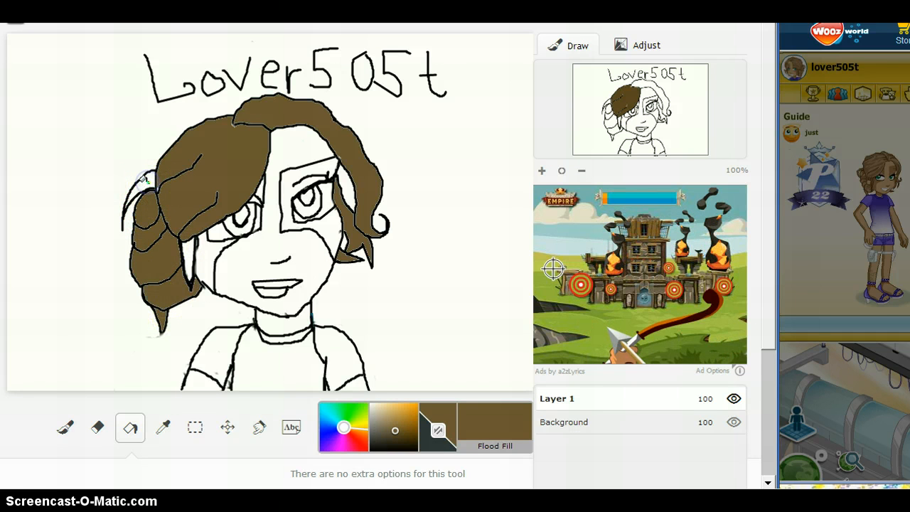
{"action": "left_click", "coordinate": [187, 246]}
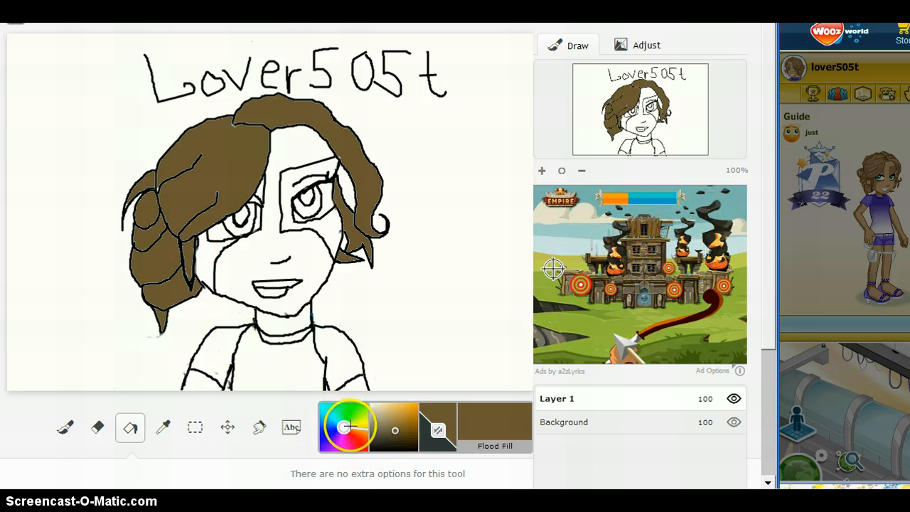
Choose a medium purple and flood-fill the body of the character's shirt.
{"action": "left_click_drag", "start_coordinate": [351, 428], "coordinate": [333, 448]}
{"action": "left_click", "coordinate": [395, 430]}
{"action": "left_click_drag", "start_coordinate": [395, 430], "coordinate": [406, 415]}
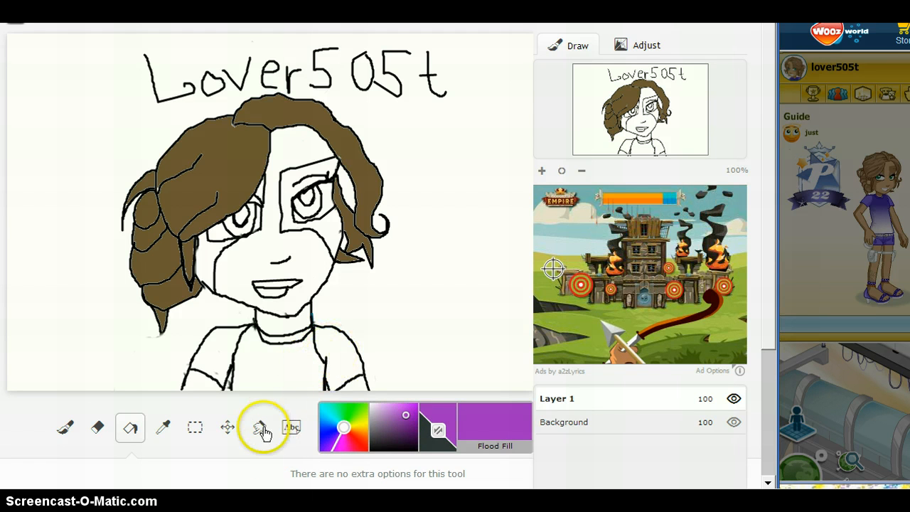
{"action": "left_click", "coordinate": [277, 359]}
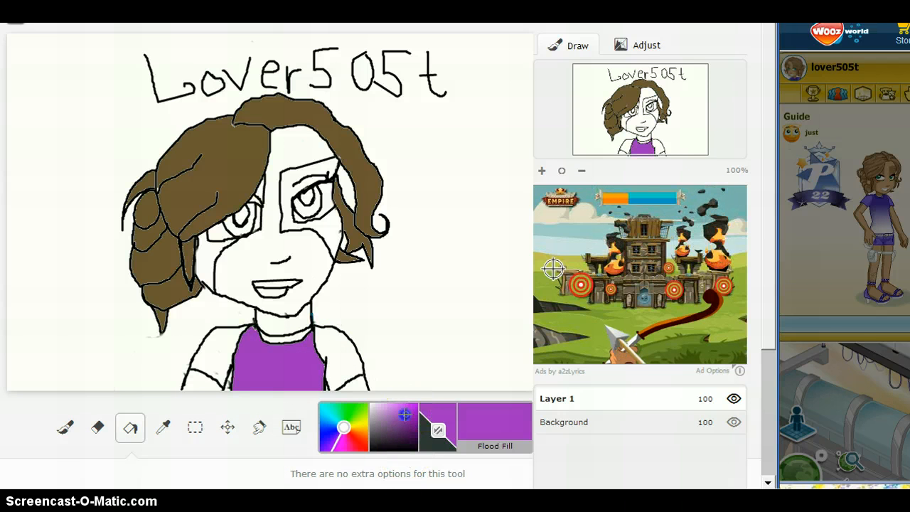
Flood-fill both shirt sleeves with a lighter purple and the collar with a darker purple.
{"action": "left_click", "coordinate": [401, 411]}
{"action": "left_click", "coordinate": [340, 349]}
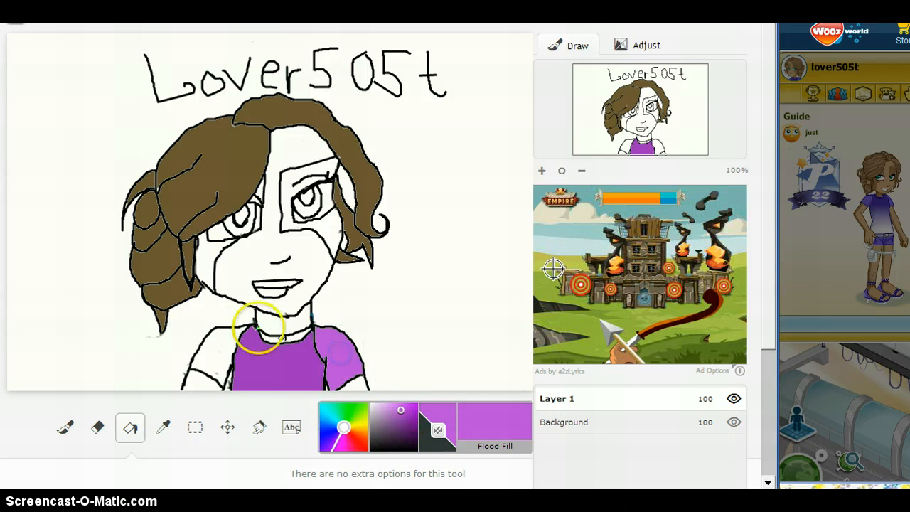
{"action": "left_click", "coordinate": [219, 342]}
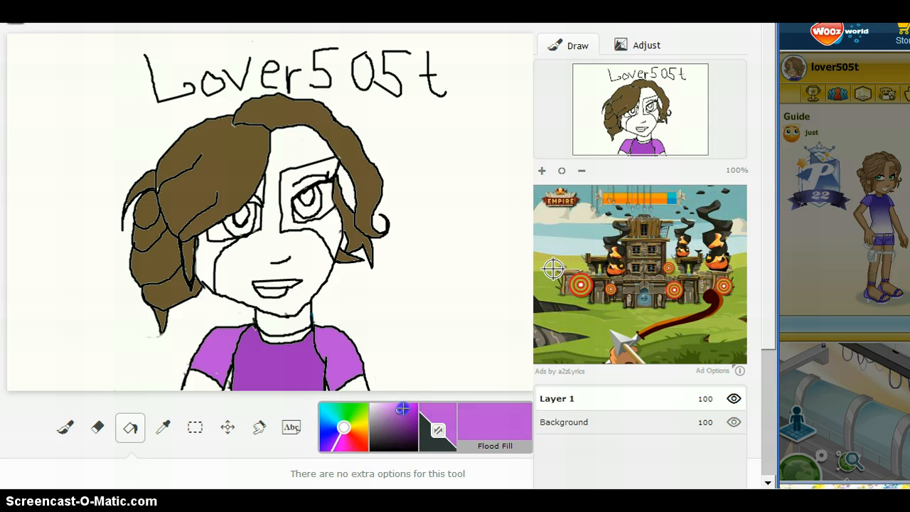
{"action": "left_click", "coordinate": [402, 417]}
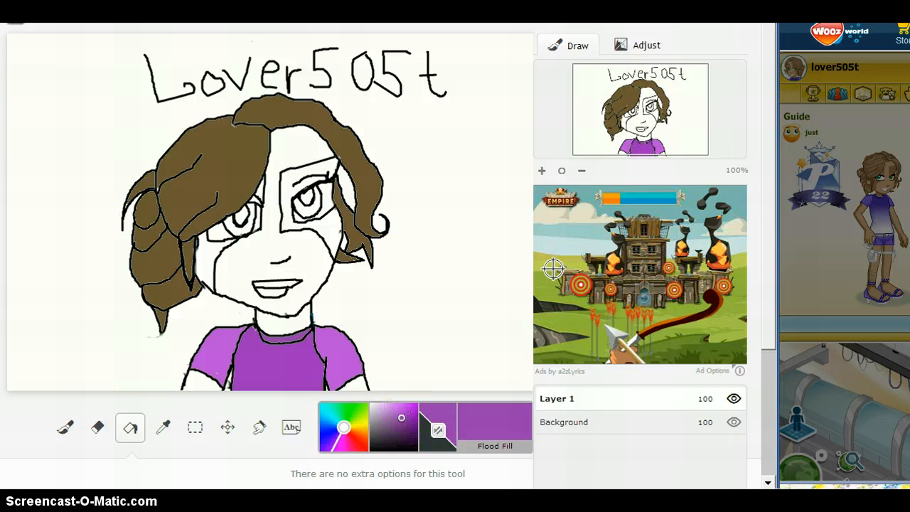
Switch to Notepad, replace the note's text with "And as ALWAYS i get skin color WRONG =-=" and minimize the window.
{"action": "key", "text": "alt+Tab"}
{"action": "mouse_move", "coordinate": [526, 444]}
{"action": "left_mouse_down"}
{"action": "mouse_move", "coordinate": [518, 436]}
{"action": "mouse_move", "coordinate": [277, 441]}
{"action": "left_mouse_up"}
{"action": "key", "text": "ctrl+a"}
{"action": "key", "text": "BackSpace"}
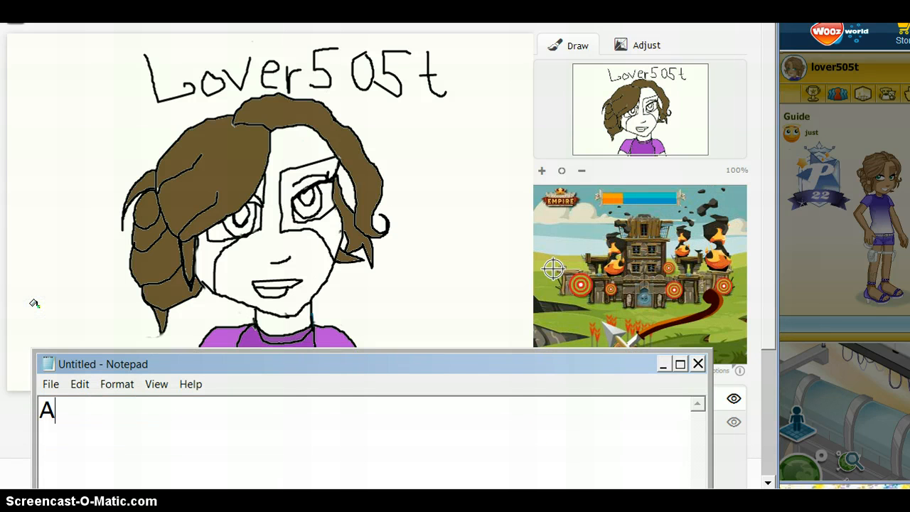
{"action": "type", "text": "And as ALWAYS i"}
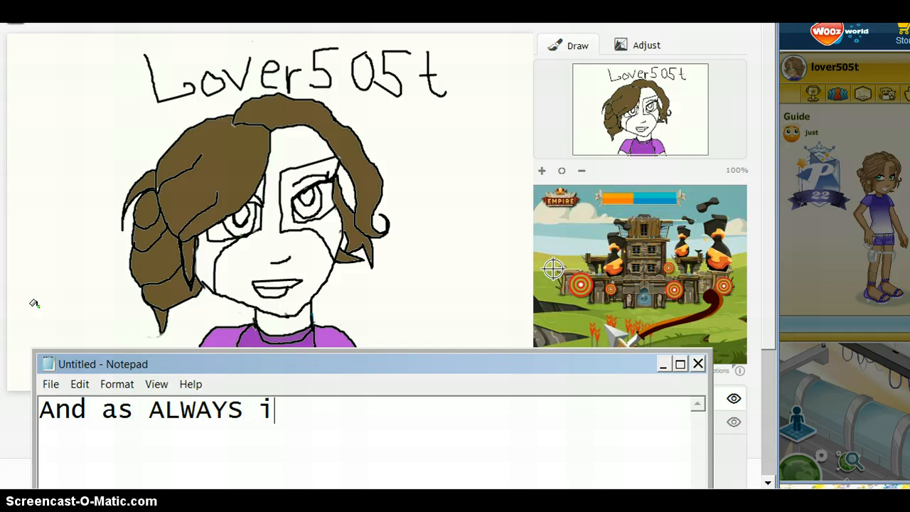
{"action": "type", "text": " get ski"}
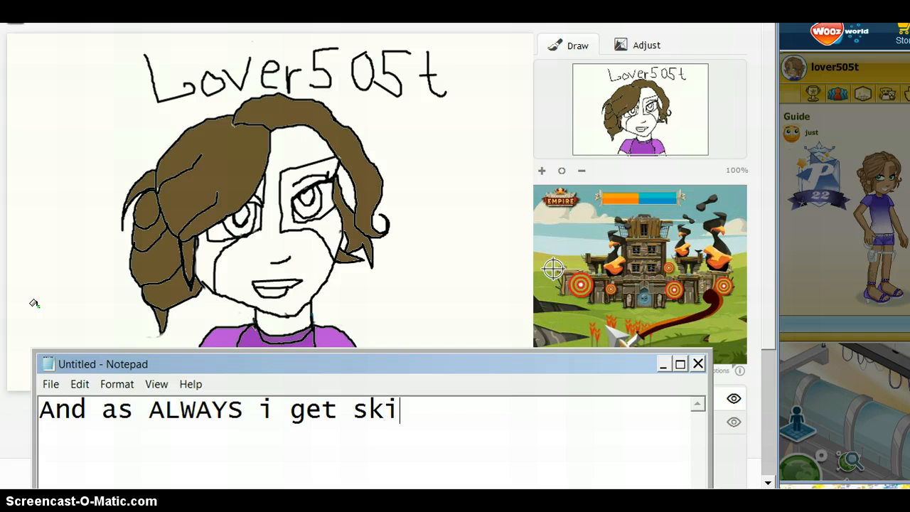
{"action": "type", "text": "n color WR"}
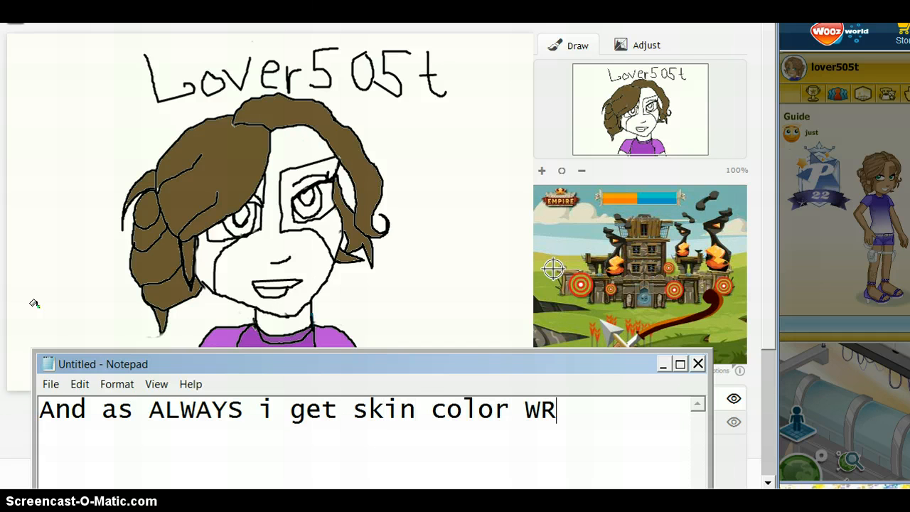
{"action": "type", "text": "ONG =-="}
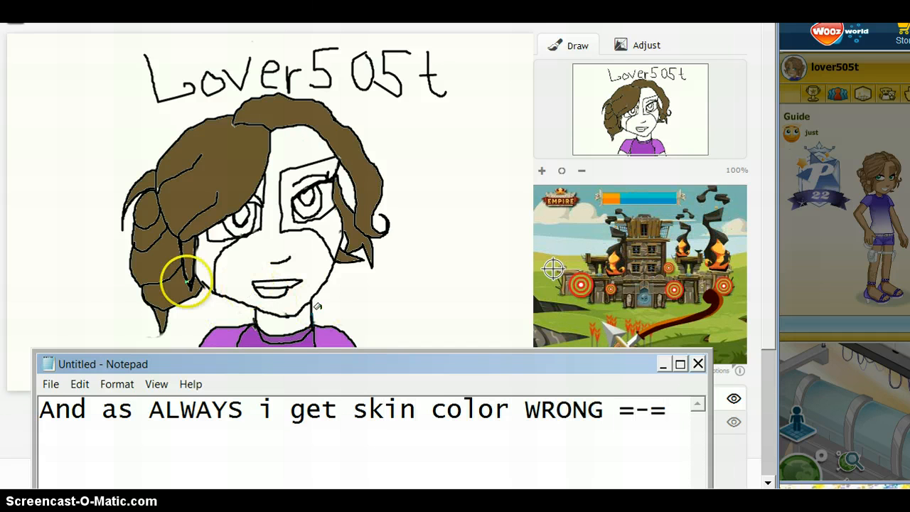
{"action": "left_click", "coordinate": [663, 364]}
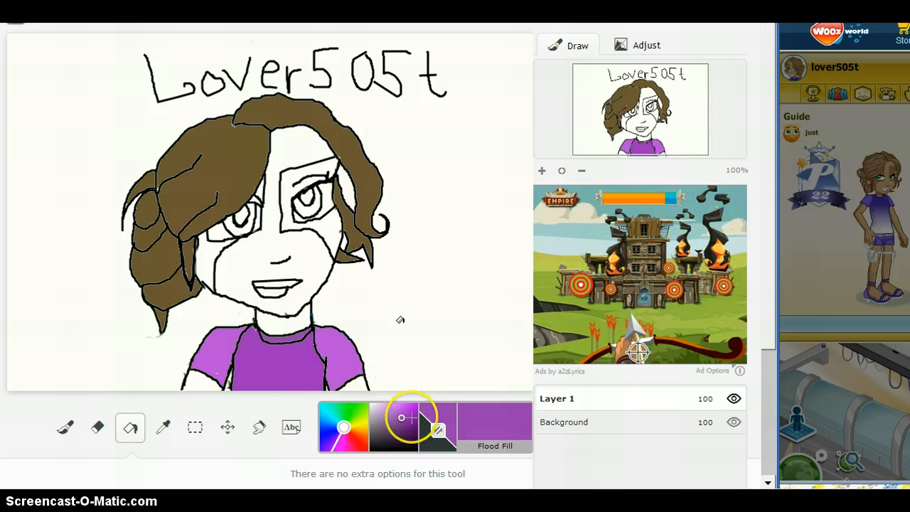
Choose a medium grey and flood-fill the mask areas around both of the character's eyes.
{"action": "left_click_drag", "start_coordinate": [393, 416], "coordinate": [373, 426]}
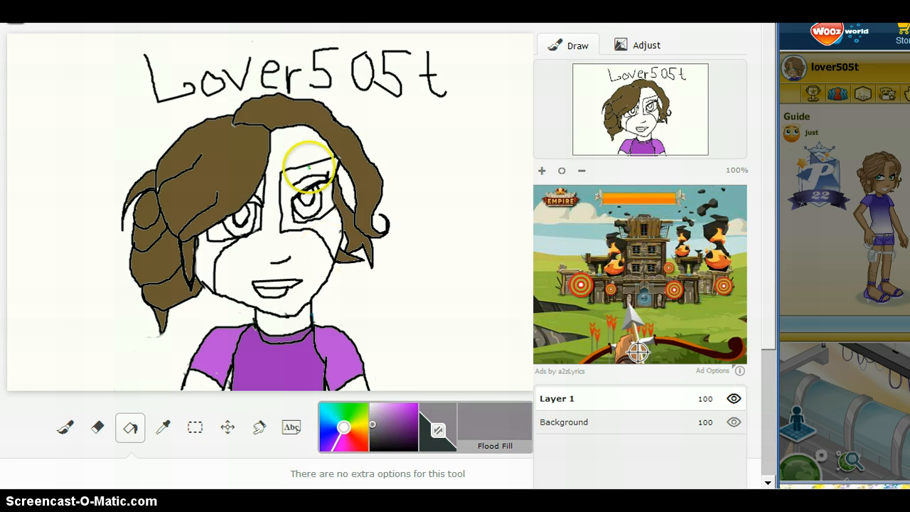
{"action": "left_click", "coordinate": [332, 215]}
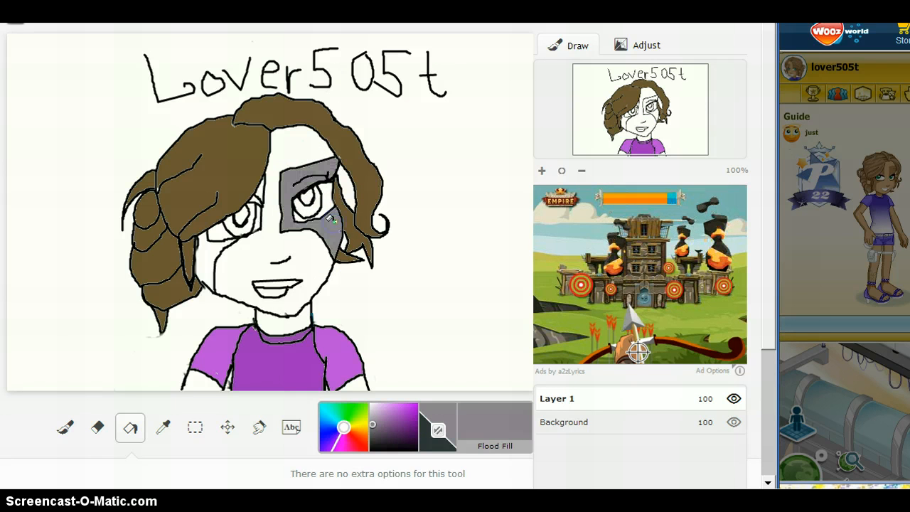
{"action": "left_click", "coordinate": [215, 261]}
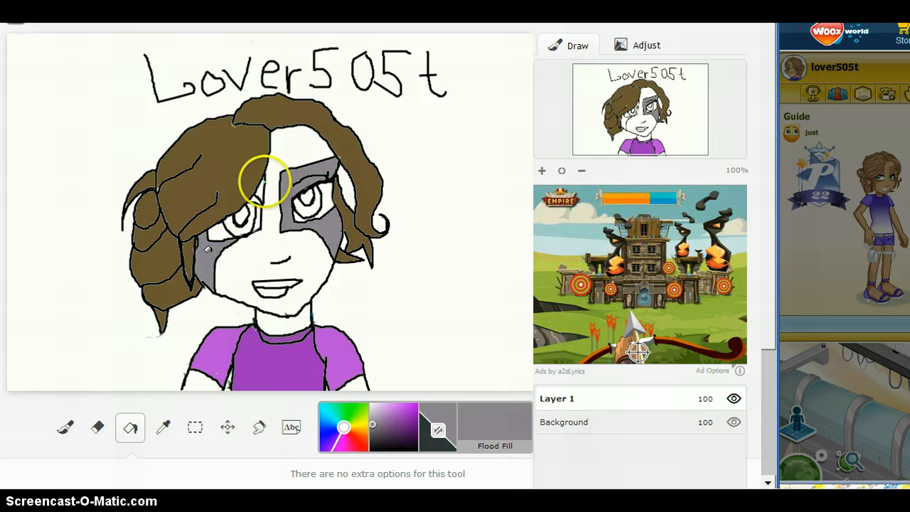
{"action": "left_click", "coordinate": [261, 191]}
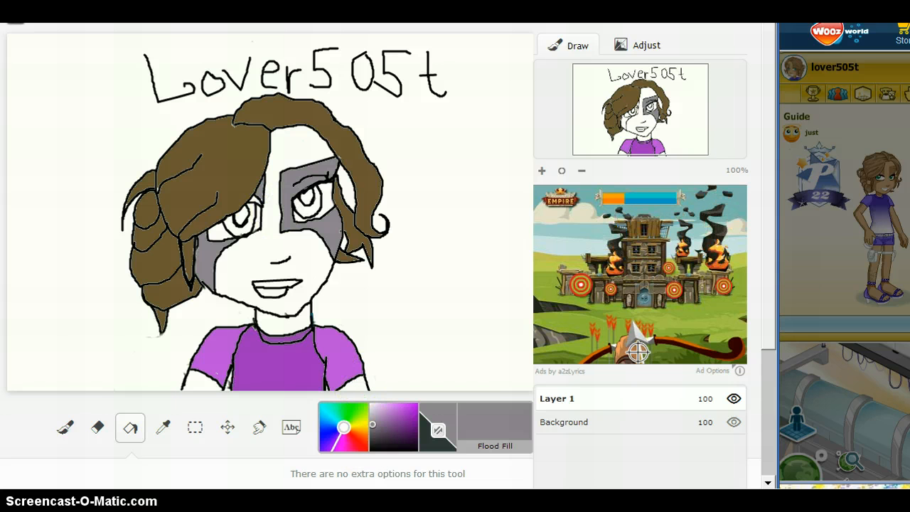
Choose a medium blue and flood-fill the irises of both eyes.
{"action": "left_click", "coordinate": [343, 426]}
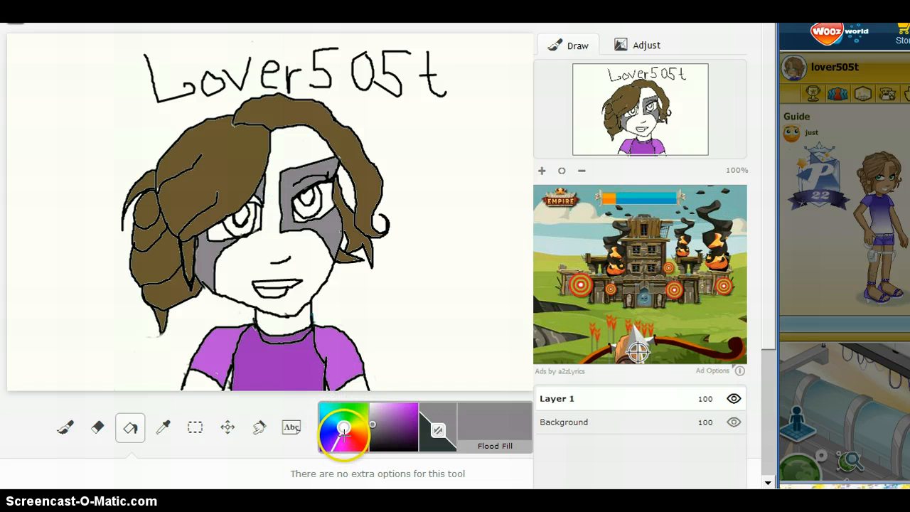
{"action": "left_click_drag", "start_coordinate": [340, 437], "coordinate": [335, 415]}
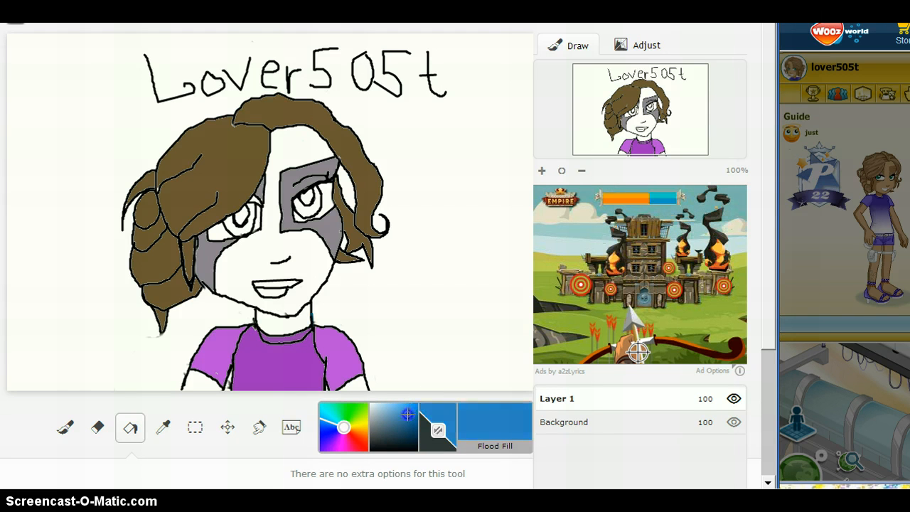
{"action": "left_click_drag", "start_coordinate": [405, 418], "coordinate": [406, 422]}
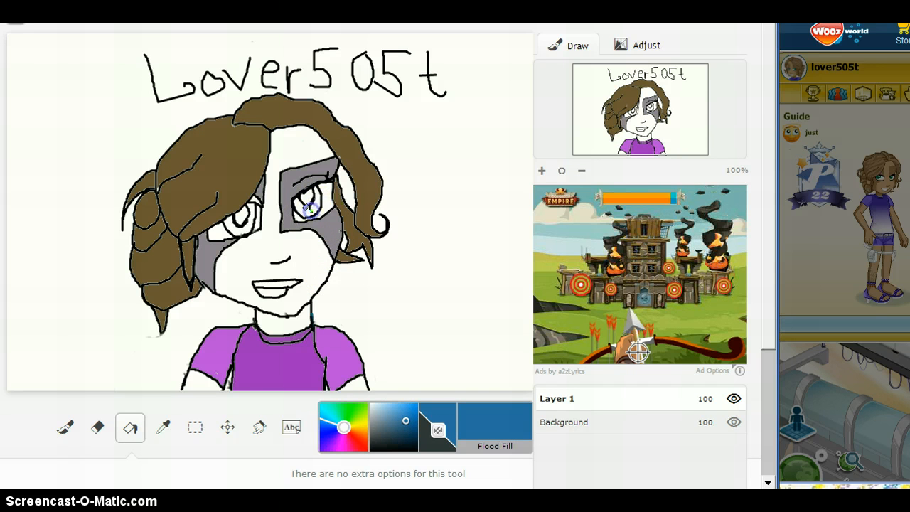
{"action": "left_click", "coordinate": [229, 210]}
{"action": "left_click", "coordinate": [235, 225]}
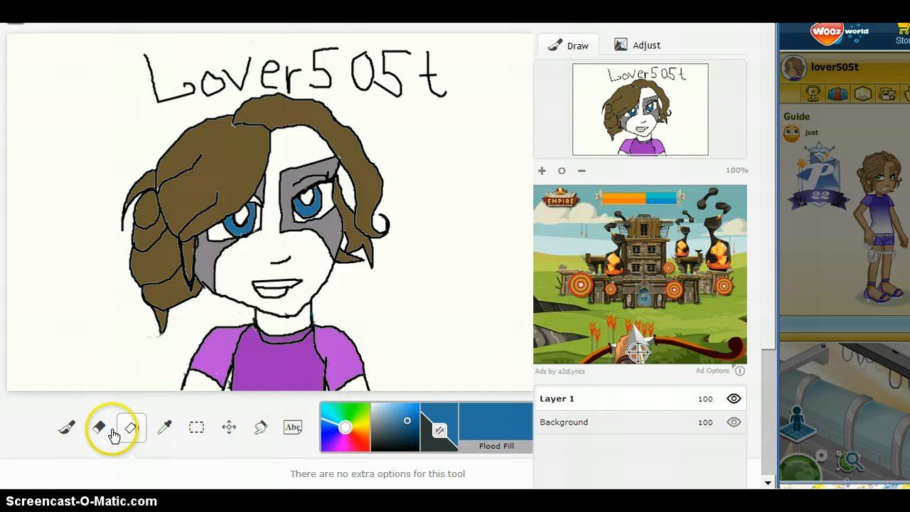
Choose a muted yellow and flood-fill the character's face with it.
{"action": "left_click", "coordinate": [82, 431]}
{"action": "left_click", "coordinate": [68, 428]}
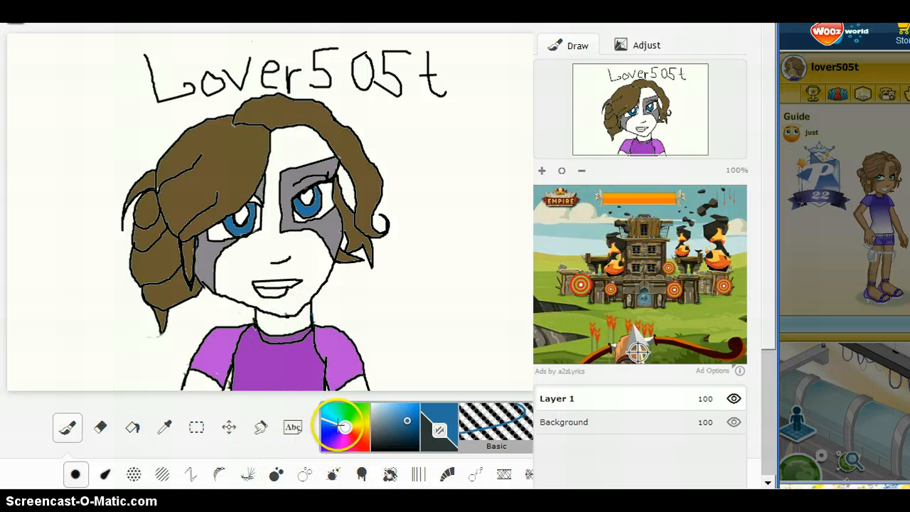
{"action": "left_click", "coordinate": [356, 418]}
{"action": "left_click_drag", "start_coordinate": [355, 418], "coordinate": [360, 421]}
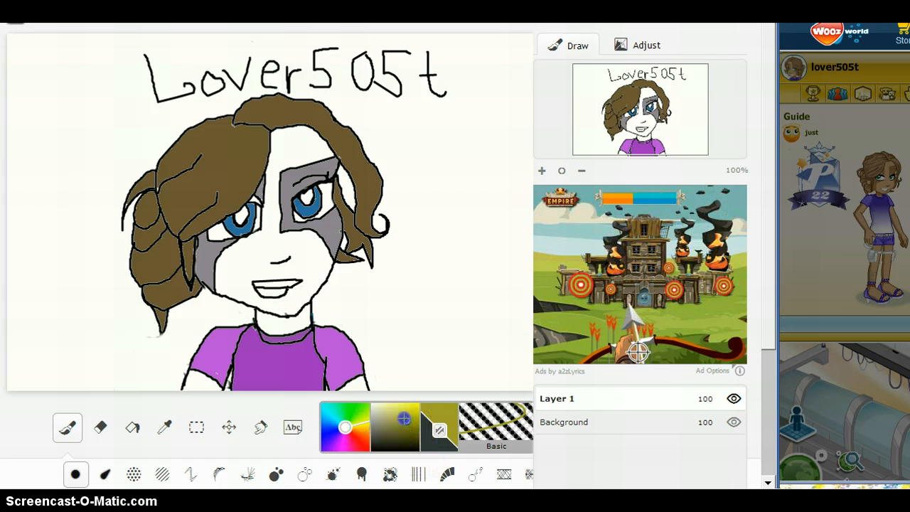
{"action": "left_click_drag", "start_coordinate": [404, 420], "coordinate": [399, 413]}
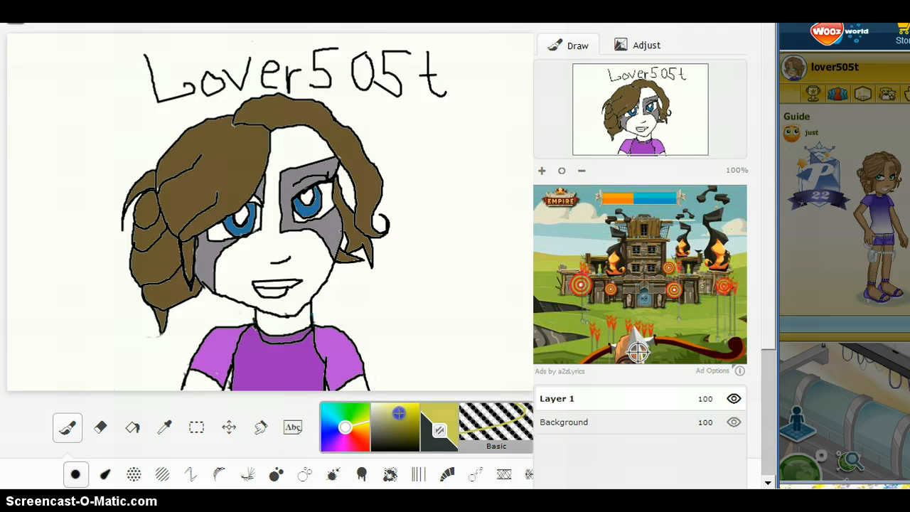
{"action": "left_click", "coordinate": [131, 429]}
{"action": "left_click", "coordinate": [239, 275]}
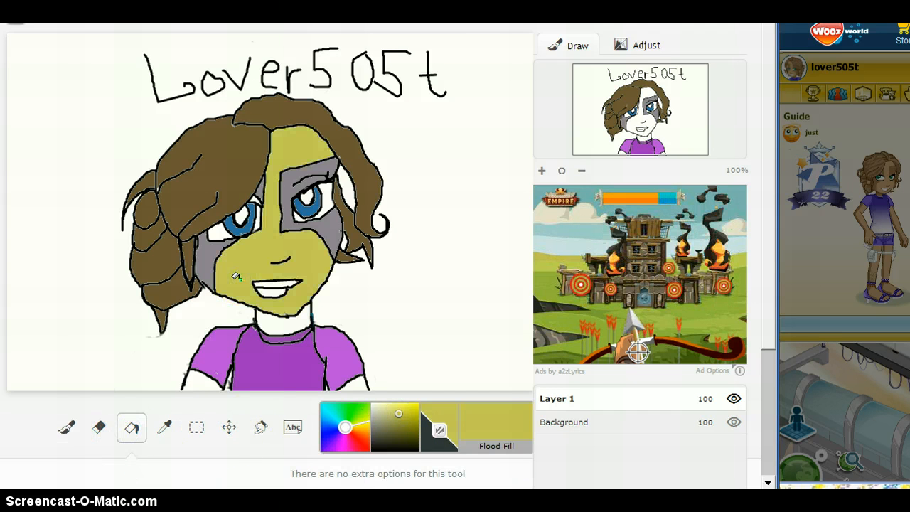
Choose a brighter yellow and flood-fill the face, neck and arms with it.
{"action": "left_click_drag", "start_coordinate": [400, 417], "coordinate": [405, 411]}
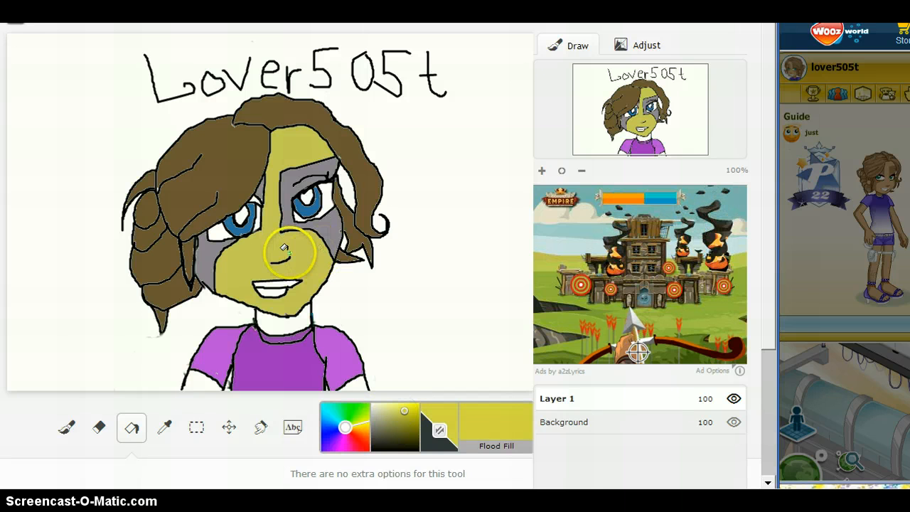
{"action": "left_click", "coordinate": [245, 263]}
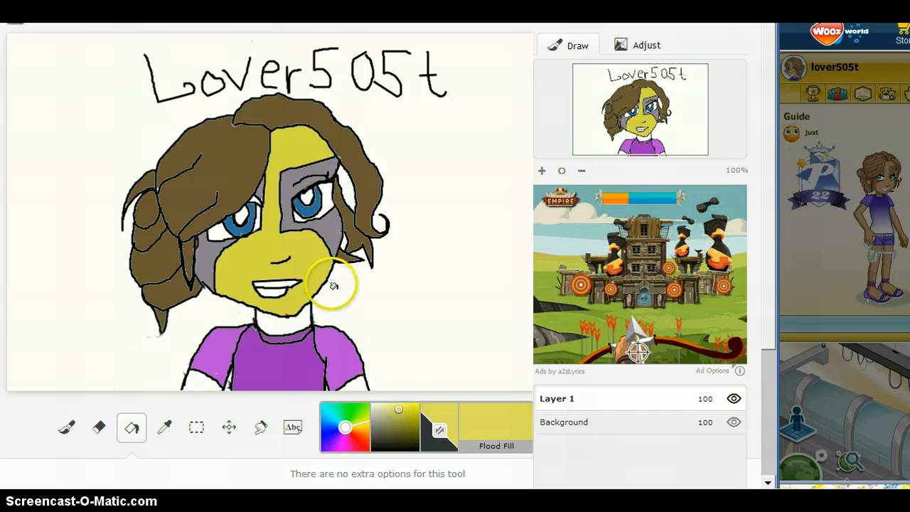
{"action": "left_click", "coordinate": [313, 265]}
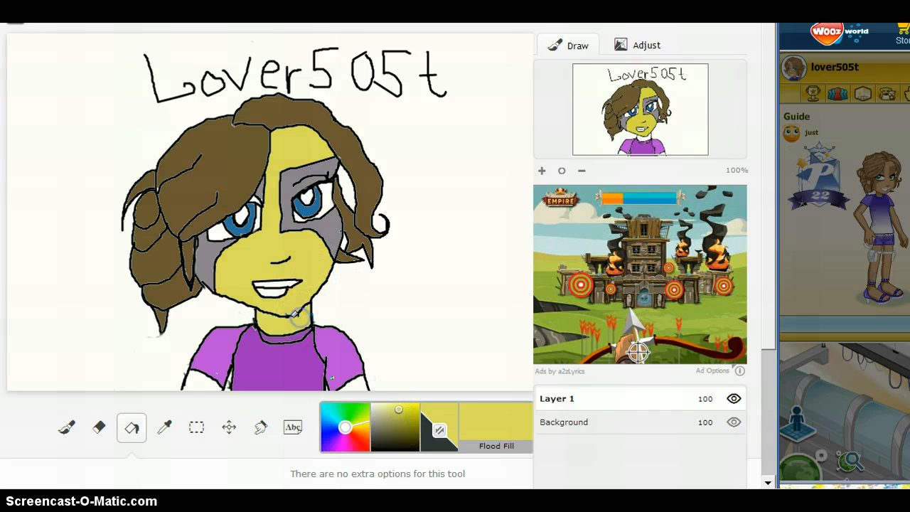
{"action": "left_click", "coordinate": [193, 369]}
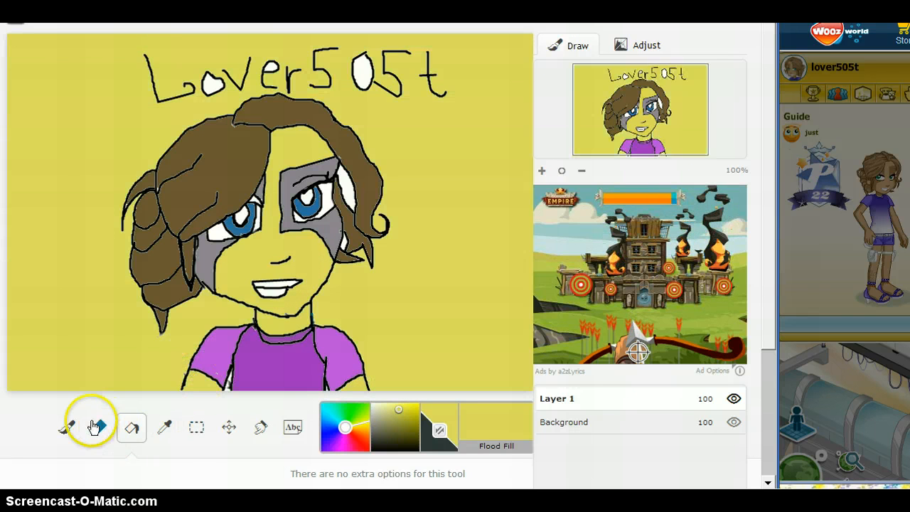
Choose white and flood-fill the drawing's background with it.
{"action": "left_click", "coordinate": [67, 426]}
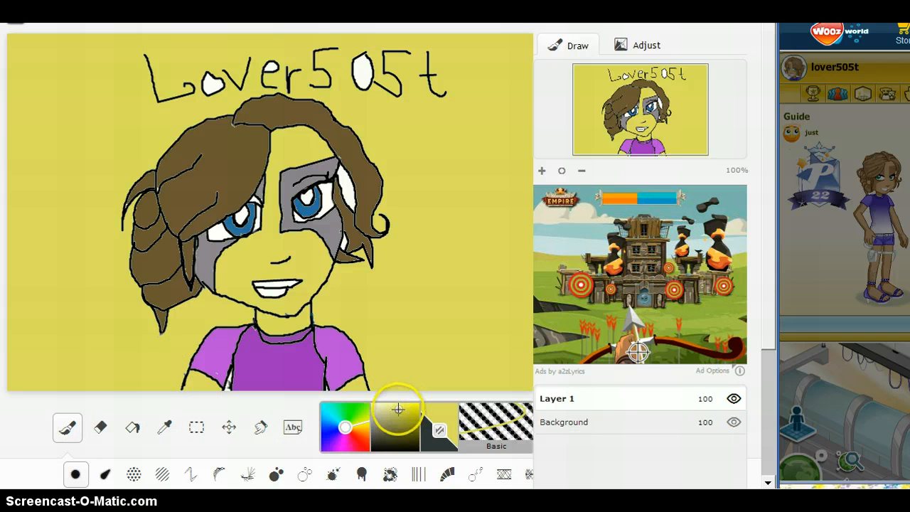
{"action": "left_click_drag", "start_coordinate": [401, 417], "coordinate": [397, 449]}
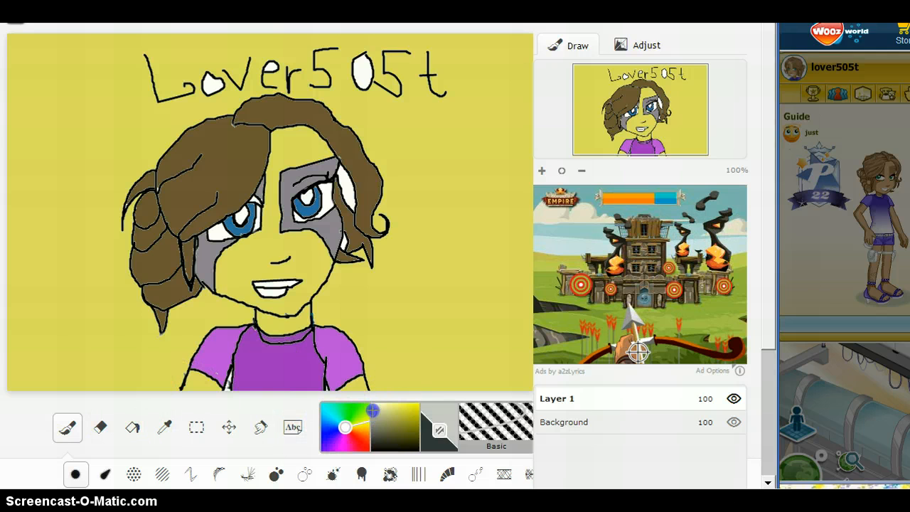
{"action": "left_click", "coordinate": [84, 337]}
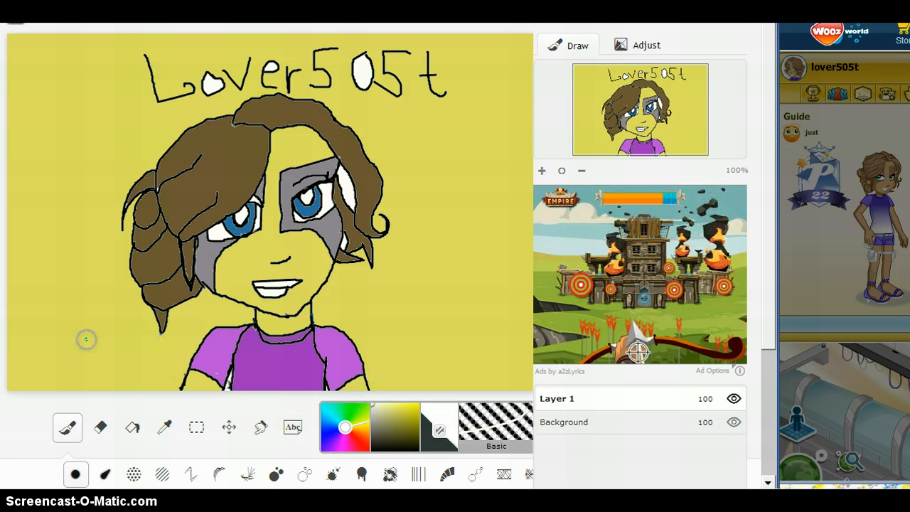
{"action": "left_click", "coordinate": [158, 425]}
{"action": "left_click", "coordinate": [132, 427]}
{"action": "left_click", "coordinate": [81, 327]}
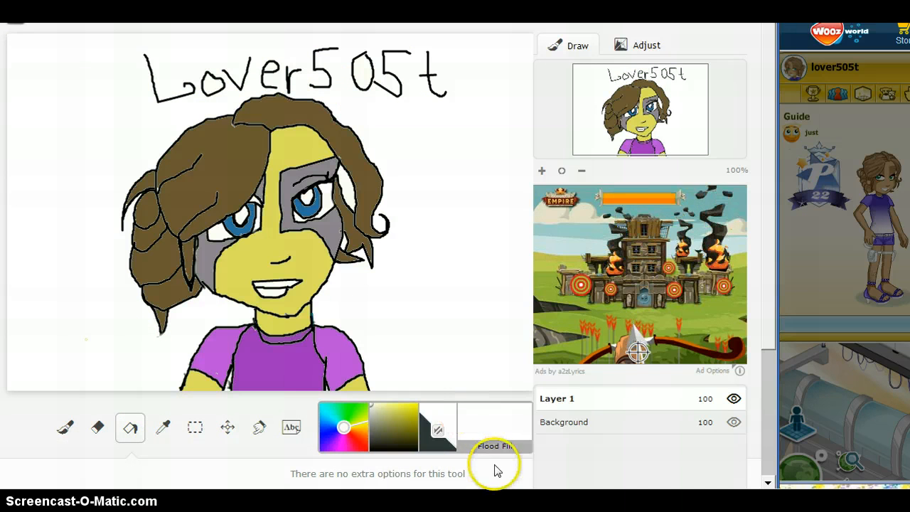
Switch to Notepad and replace the note's text with "now FAST PLAY :D".
{"action": "left_click", "coordinate": [545, 499]}
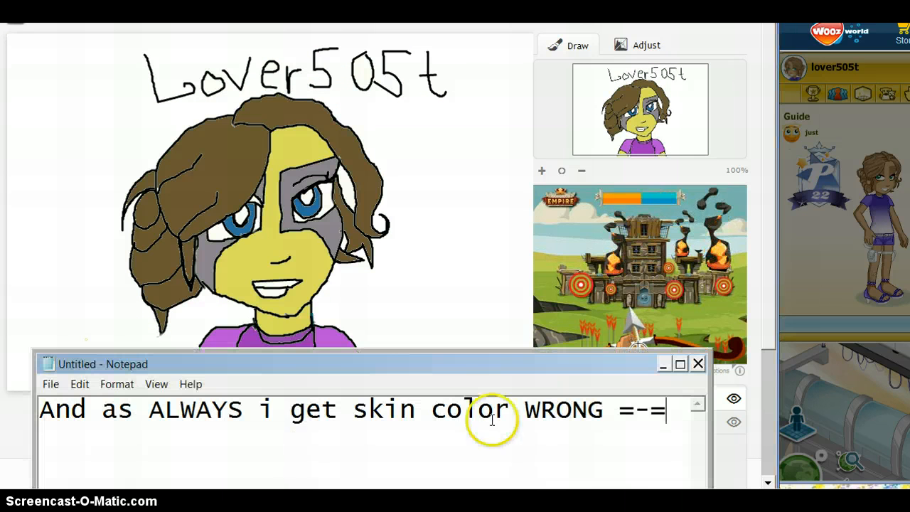
{"action": "left_click", "coordinate": [621, 408]}
{"action": "left_click_drag", "start_coordinate": [620, 408], "coordinate": [38, 409]}
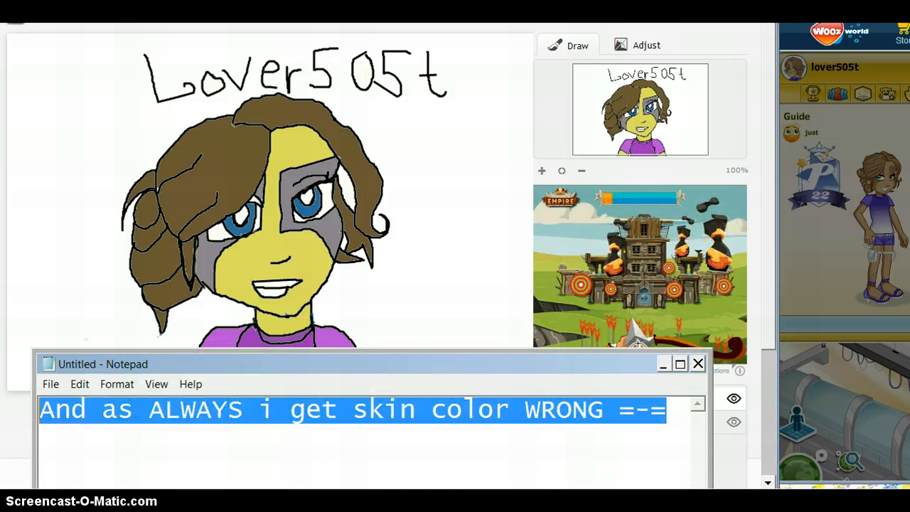
{"action": "type", "text": "NOW FA"}
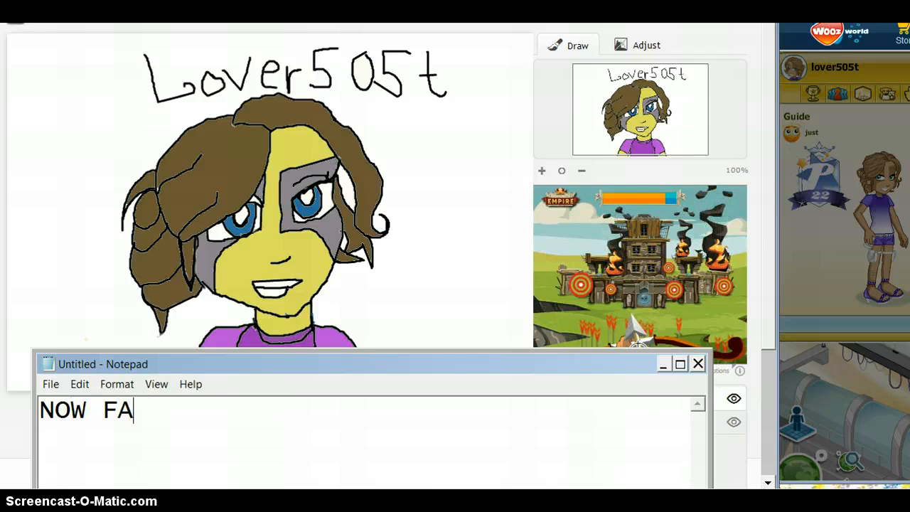
{"action": "key", "text": "BackSpace"}
{"action": "key", "text": "BackSpace"}
{"action": "key", "text": "BackSpace"}
{"action": "key", "text": "BackSpace"}
{"action": "key", "text": "BackSpace"}
{"action": "key", "text": "BackSpace"}
{"action": "type", "text": "now"}
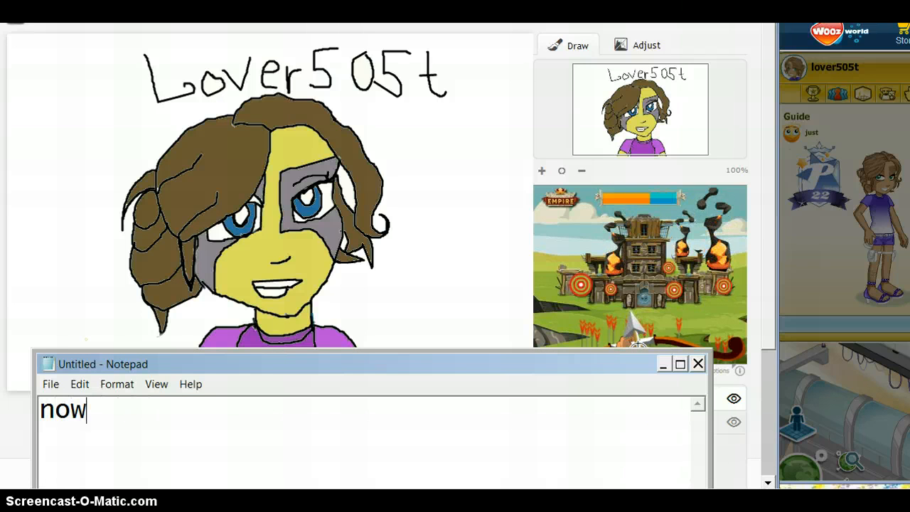
{"action": "type", "text": " FASR"}
{"action": "key", "text": "BackSpace"}
{"action": "type", "text": "T "}
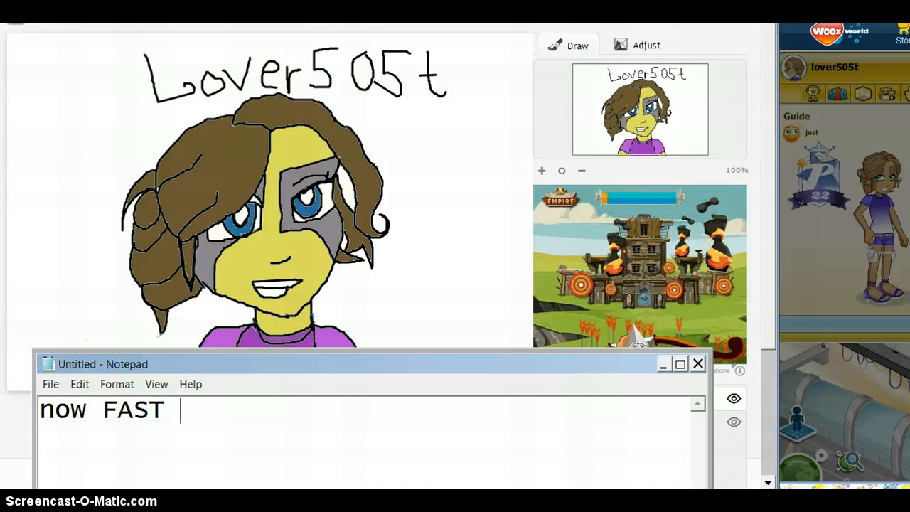
{"action": "type", "text": "PLAY :D"}
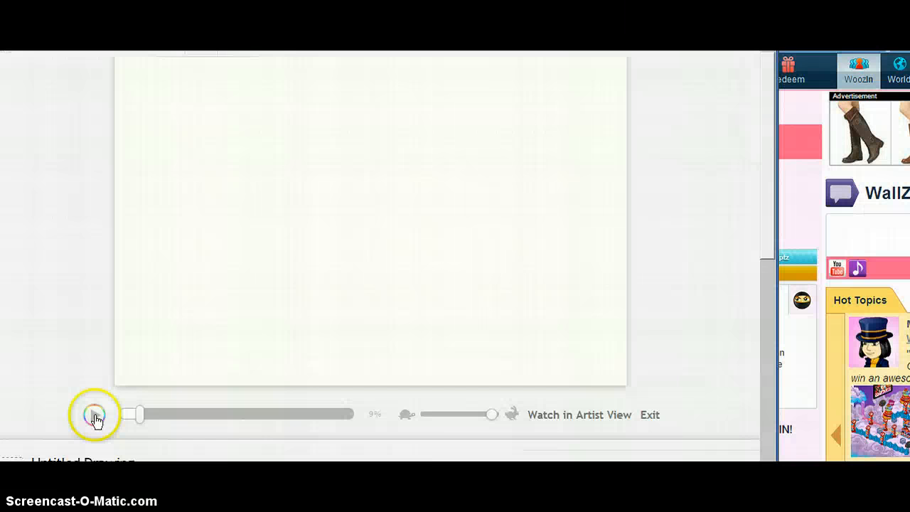
Play back the recorded drawing process at the fastest playback speed.
{"action": "left_click", "coordinate": [95, 417]}
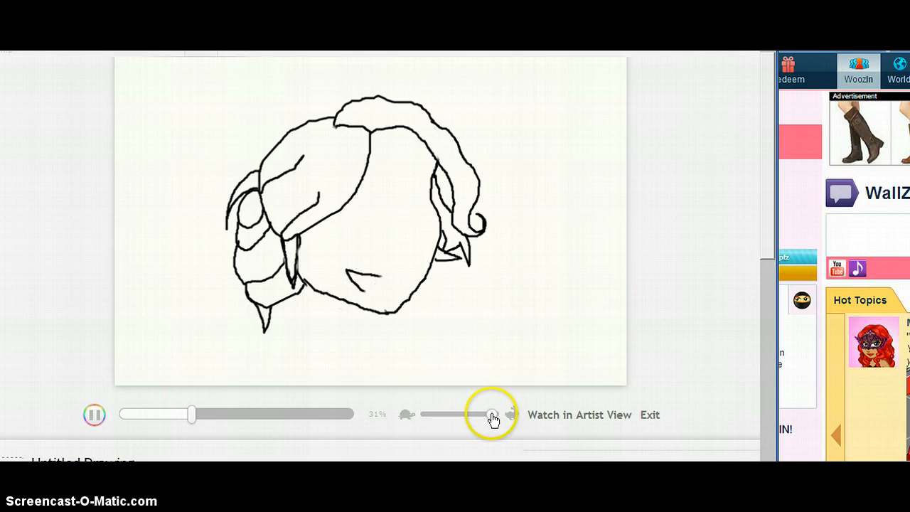
{"action": "left_click_drag", "start_coordinate": [493, 419], "coordinate": [501, 419]}
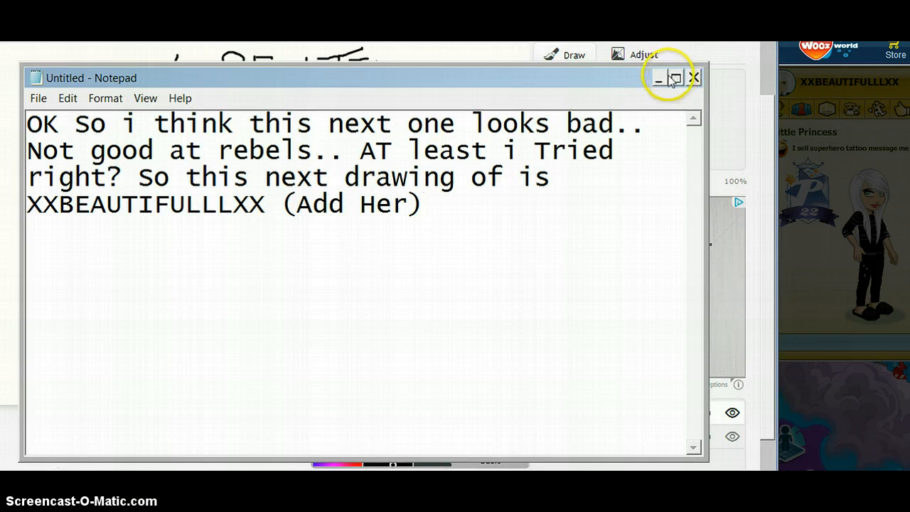
Minimize Notepad, choose a very dark grey and flood-fill the jagged streaks in the second character's hair.
{"action": "left_click", "coordinate": [660, 79]}
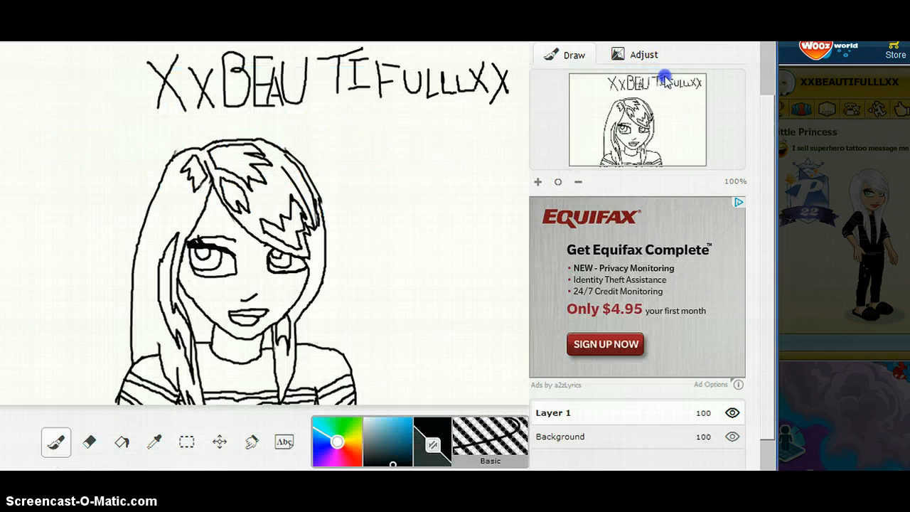
{"action": "left_click", "coordinate": [386, 455]}
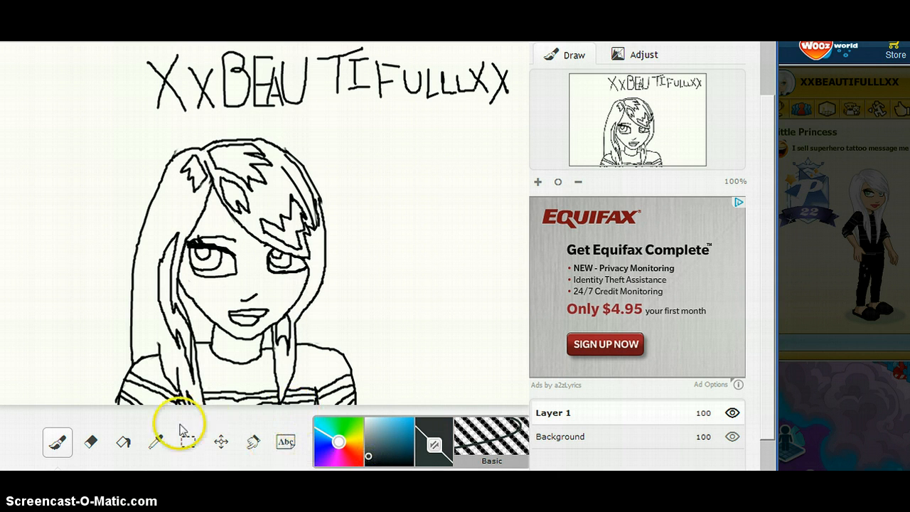
{"action": "left_click", "coordinate": [122, 441]}
{"action": "left_click", "coordinate": [159, 288]}
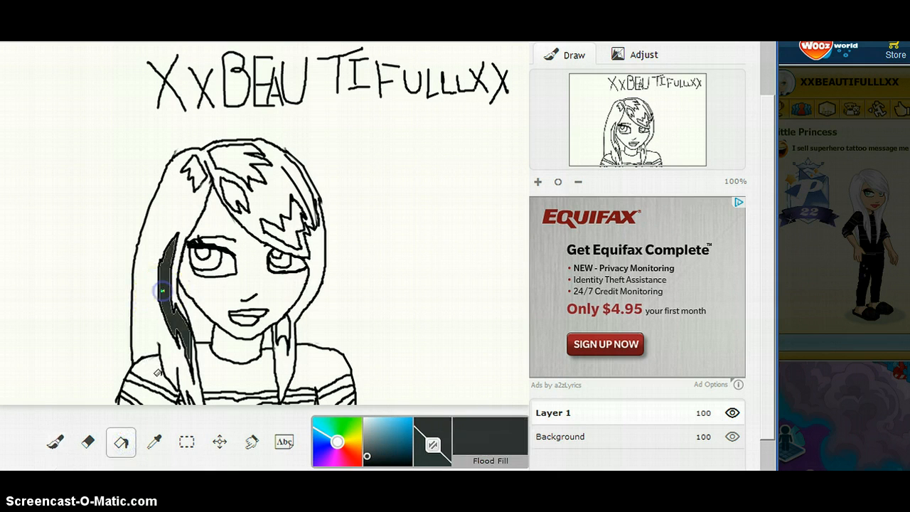
{"action": "left_click", "coordinate": [189, 181]}
{"action": "left_click", "coordinate": [239, 154]}
{"action": "left_click", "coordinate": [229, 194]}
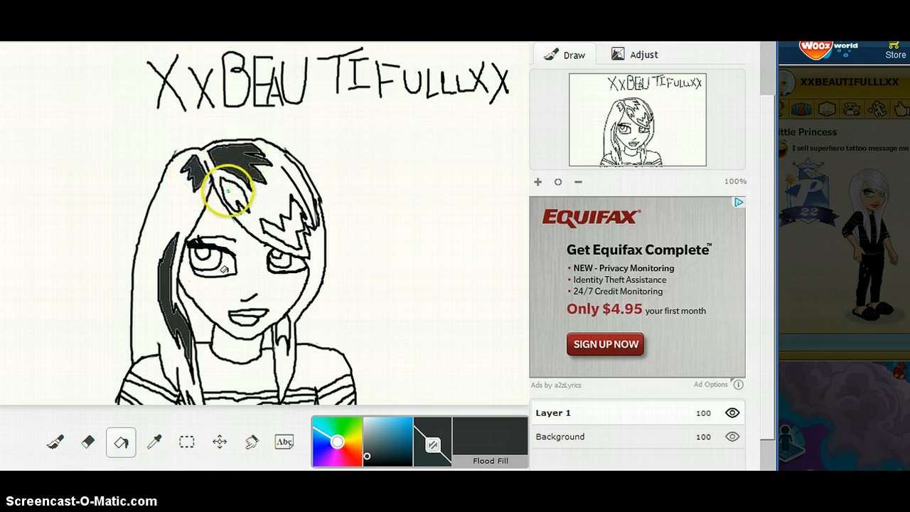
{"action": "left_click", "coordinate": [285, 229]}
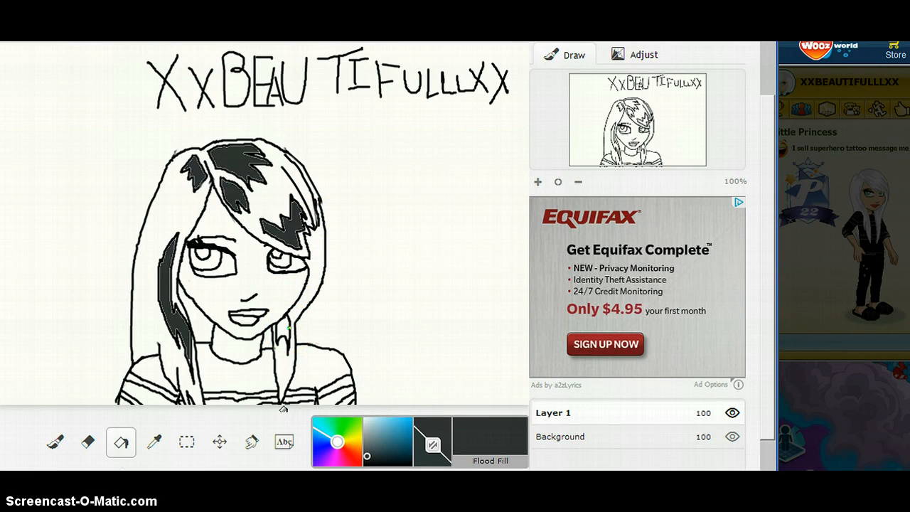
{"action": "left_click", "coordinate": [283, 327]}
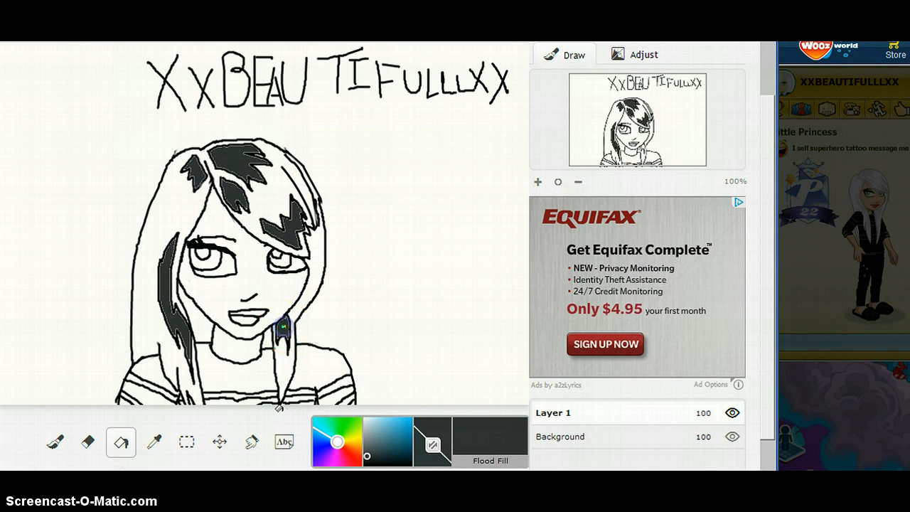
Touch up the lower tip of the long hair streak over the shoulder with very dark grey, using flood fill and the brush.
{"action": "left_click", "coordinate": [182, 386]}
{"action": "left_click", "coordinate": [188, 404]}
{"action": "left_click", "coordinate": [191, 404]}
{"action": "left_click", "coordinate": [56, 442]}
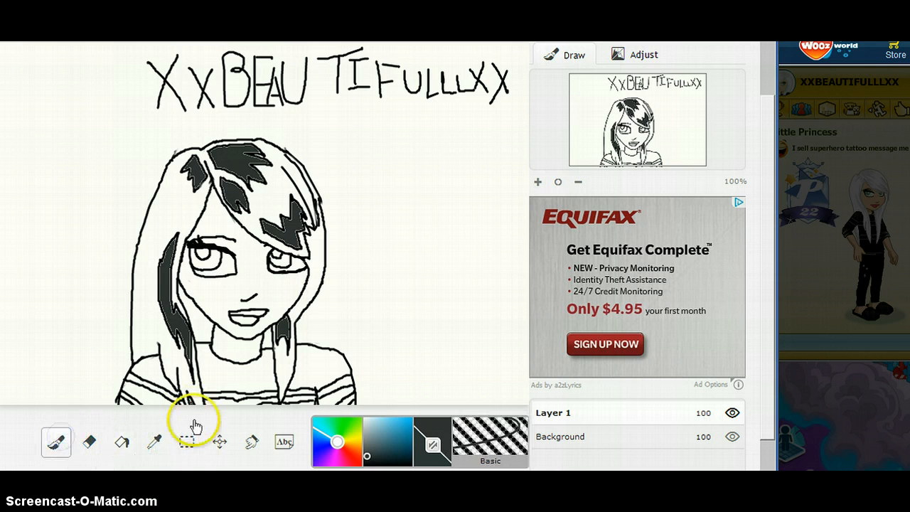
{"action": "left_click", "coordinate": [190, 401]}
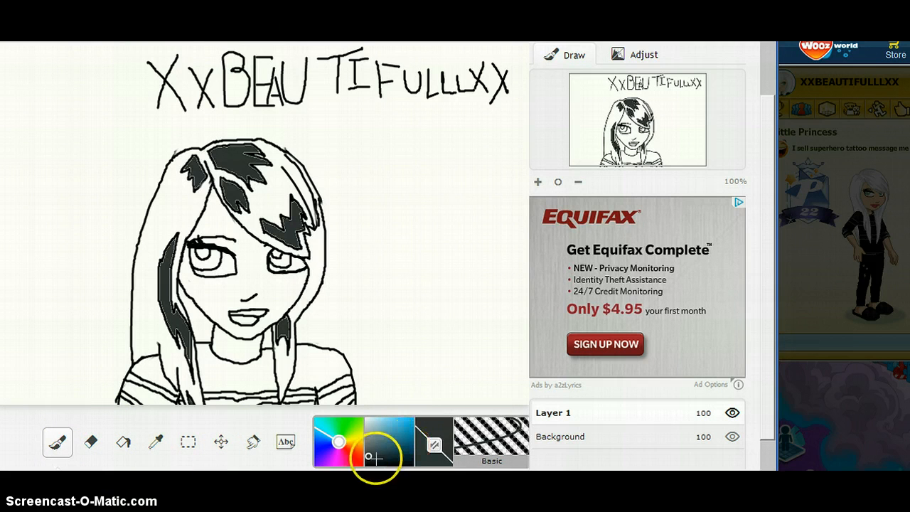
Choose a light bluish grey and flood-fill the long side streak, the streak beside the neck and the jagged fringe streak.
{"action": "left_click_drag", "start_coordinate": [369, 446], "coordinate": [368, 433]}
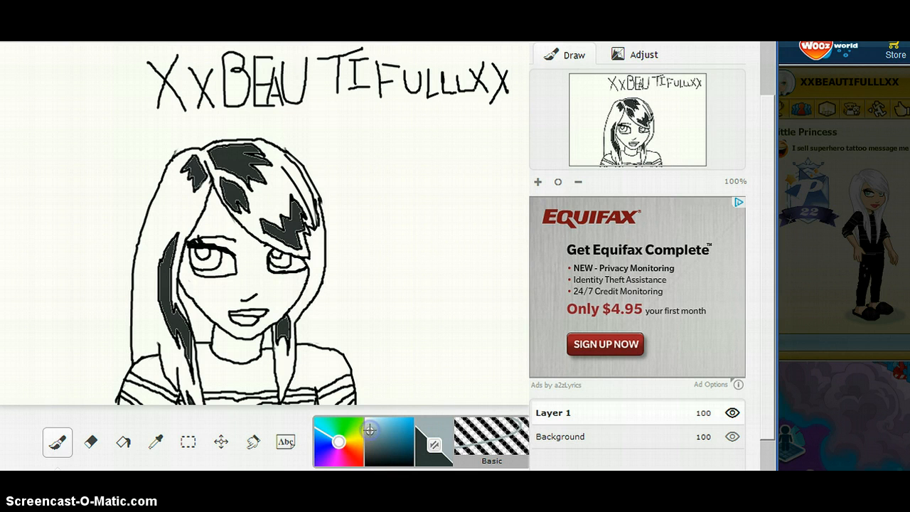
{"action": "left_click", "coordinate": [183, 330]}
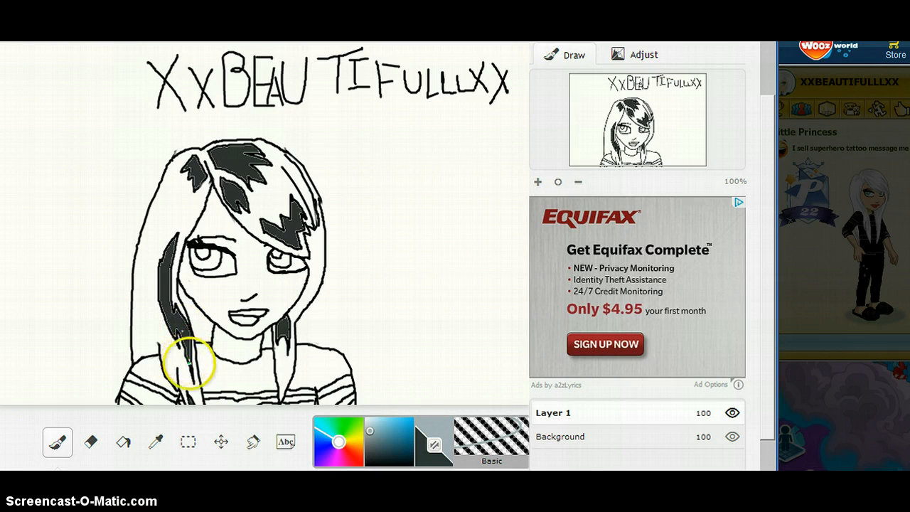
{"action": "left_click", "coordinate": [123, 441]}
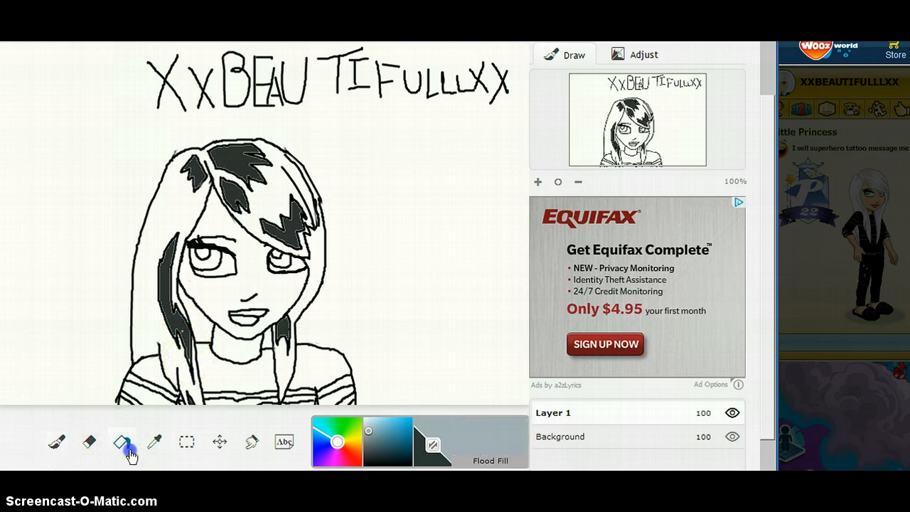
{"action": "left_click", "coordinate": [162, 299]}
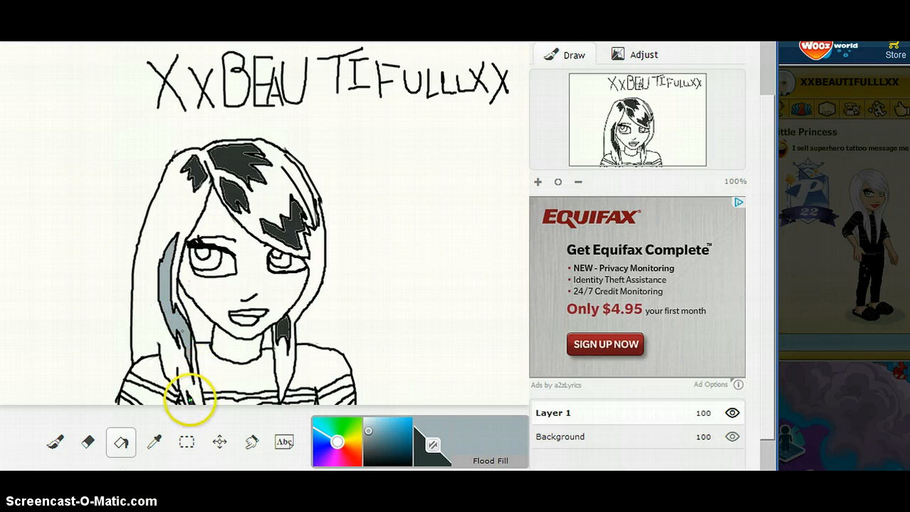
{"action": "left_click", "coordinate": [280, 329]}
{"action": "left_click", "coordinate": [310, 204]}
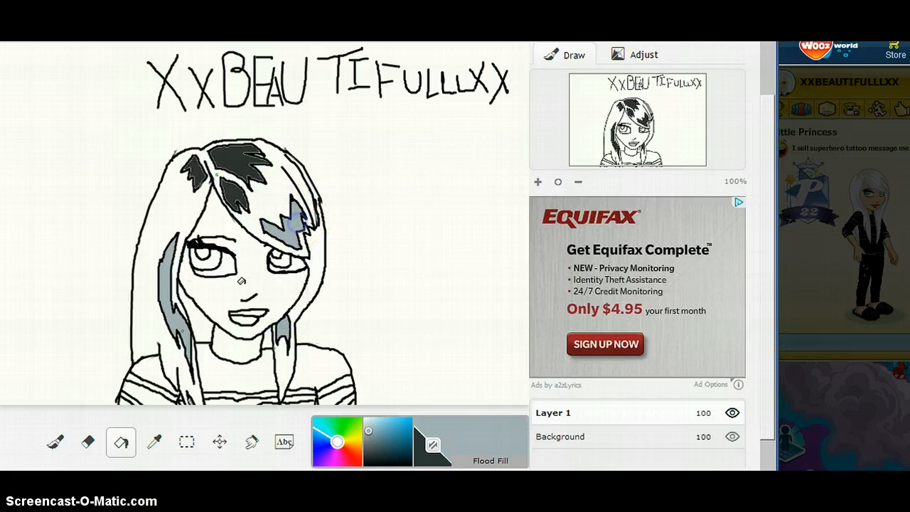
{"action": "left_click", "coordinate": [232, 153]}
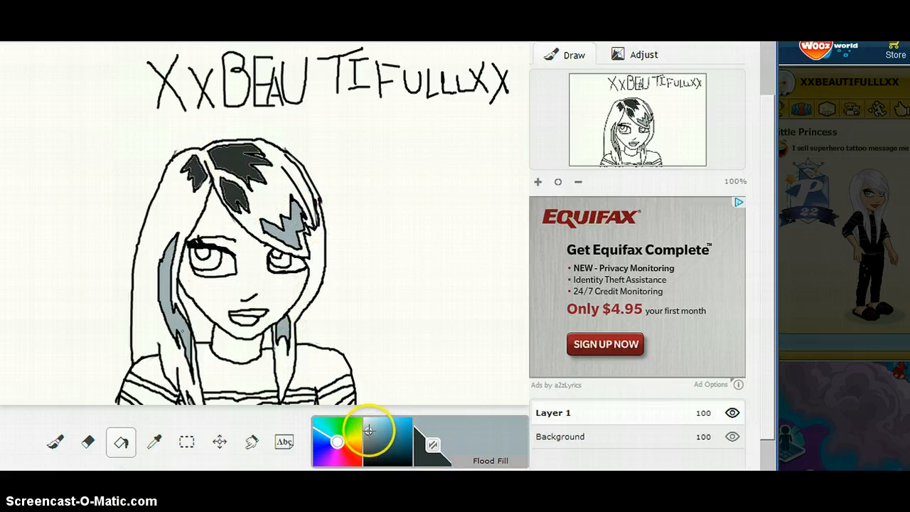
Try a slightly darker bluish grey on the streak beside the neck, and recolor the connected streaks and outlines black.
{"action": "left_click", "coordinate": [368, 434]}
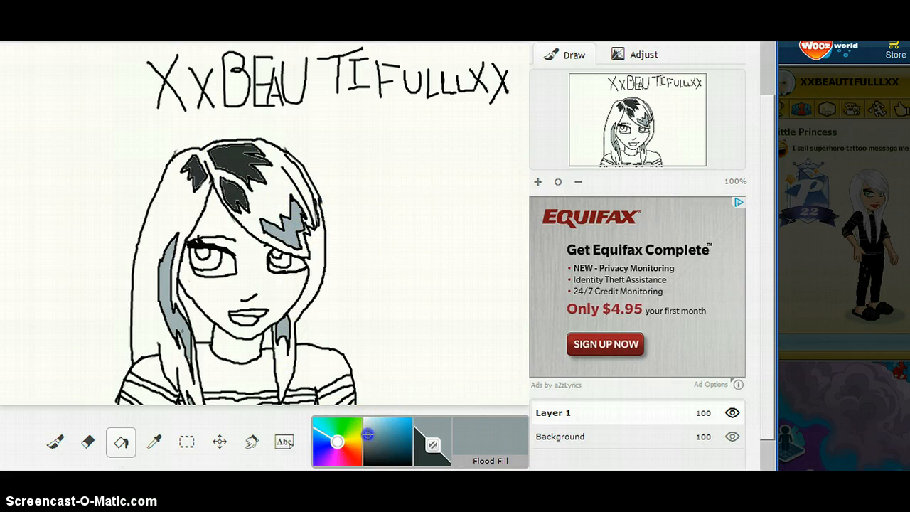
{"action": "left_click", "coordinate": [281, 334]}
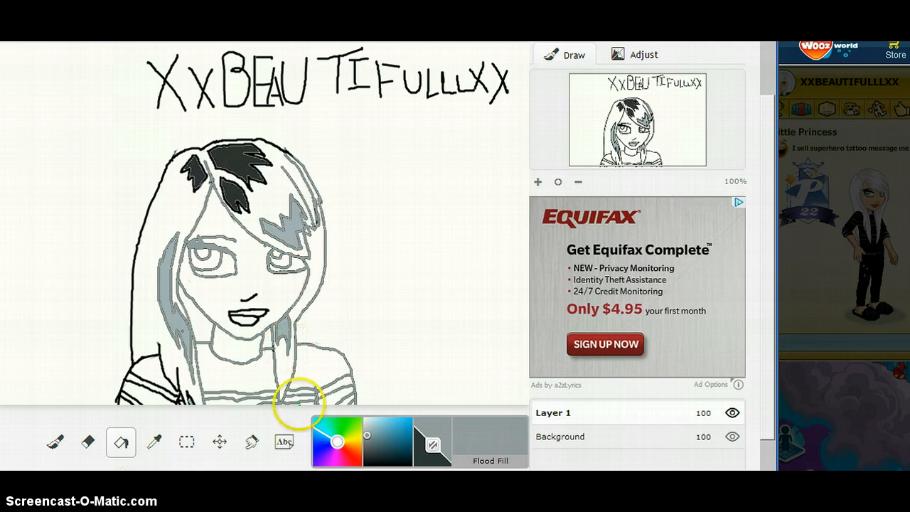
{"action": "left_click", "coordinate": [366, 448]}
{"action": "left_click", "coordinate": [364, 465]}
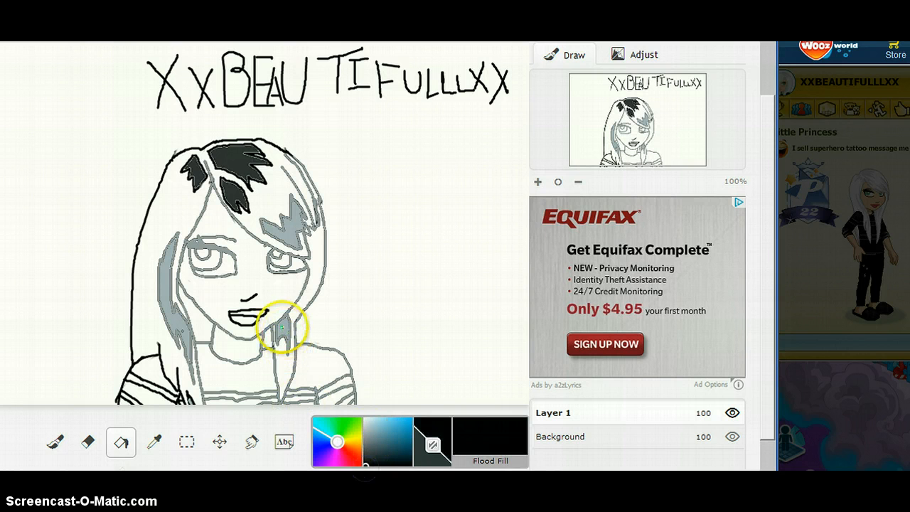
{"action": "left_click", "coordinate": [272, 364]}
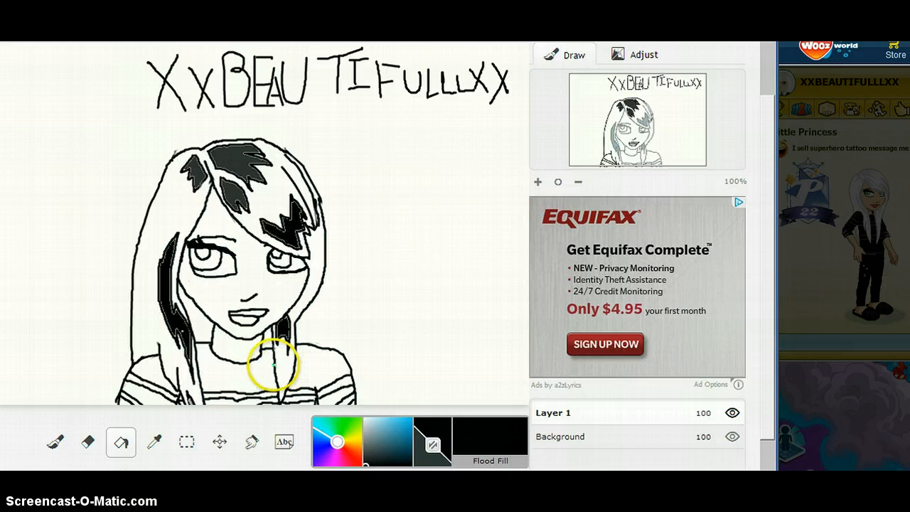
Choose a medium grey and flood-fill the streak beside the neck and the three streaks on top of the head.
{"action": "left_click", "coordinate": [365, 453]}
{"action": "left_click_drag", "start_coordinate": [365, 453], "coordinate": [364, 436]}
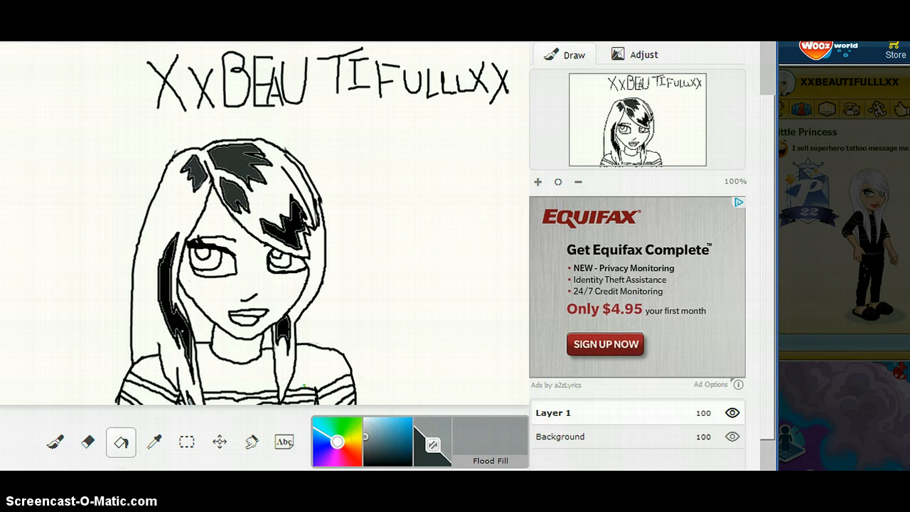
{"action": "left_click", "coordinate": [283, 329]}
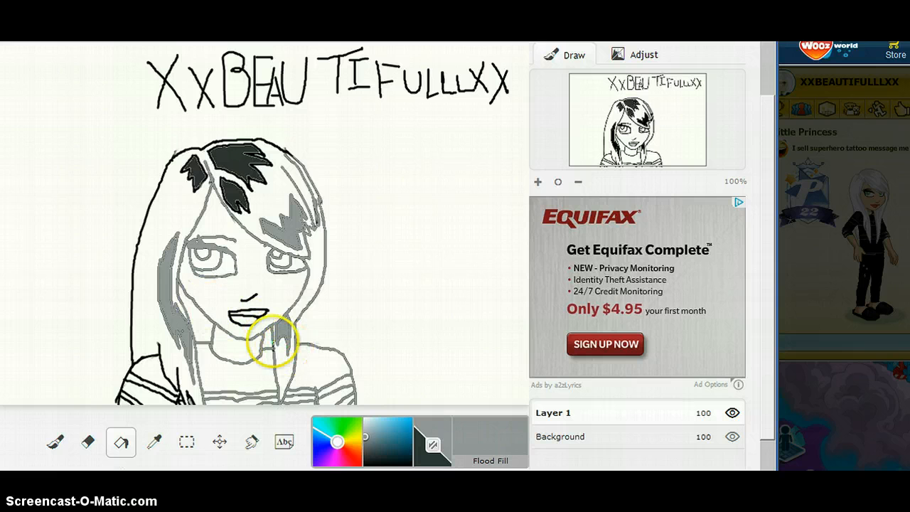
{"action": "left_click", "coordinate": [239, 155]}
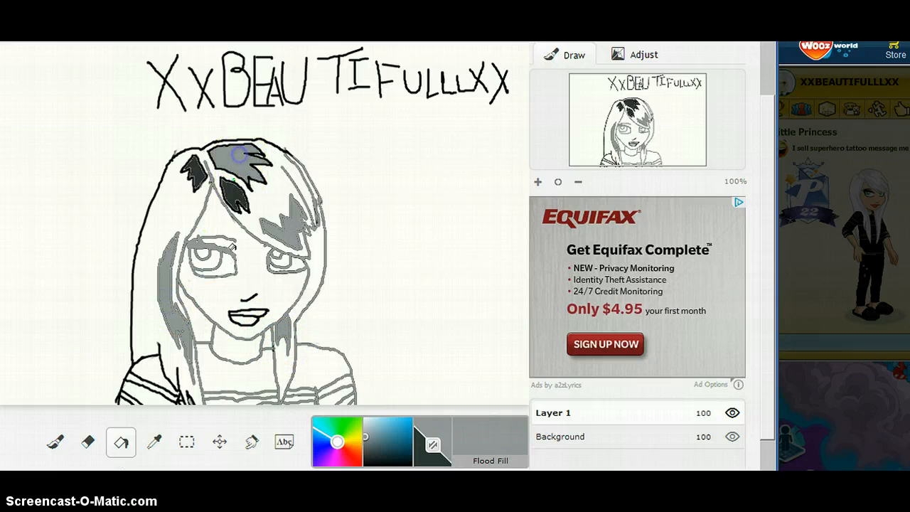
{"action": "left_click", "coordinate": [234, 192]}
{"action": "left_click", "coordinate": [189, 173]}
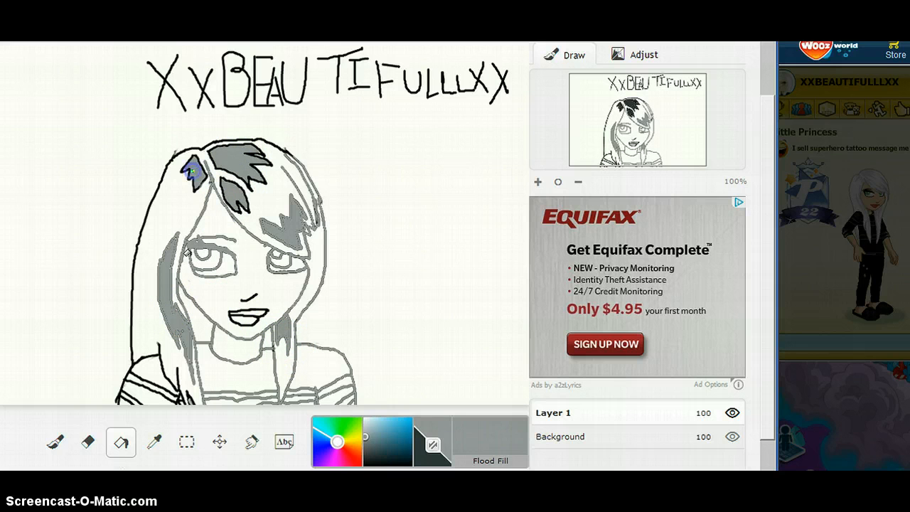
Choose black and flood-fill the gap between the side hair and the jaw, and restore the connected outlines to black.
{"action": "left_click_drag", "start_coordinate": [365, 439], "coordinate": [365, 464]}
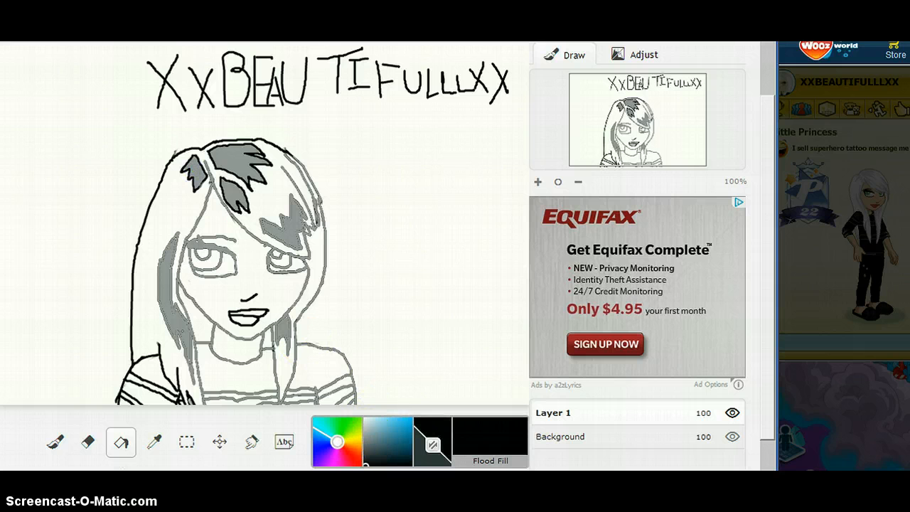
{"action": "left_click", "coordinate": [187, 311]}
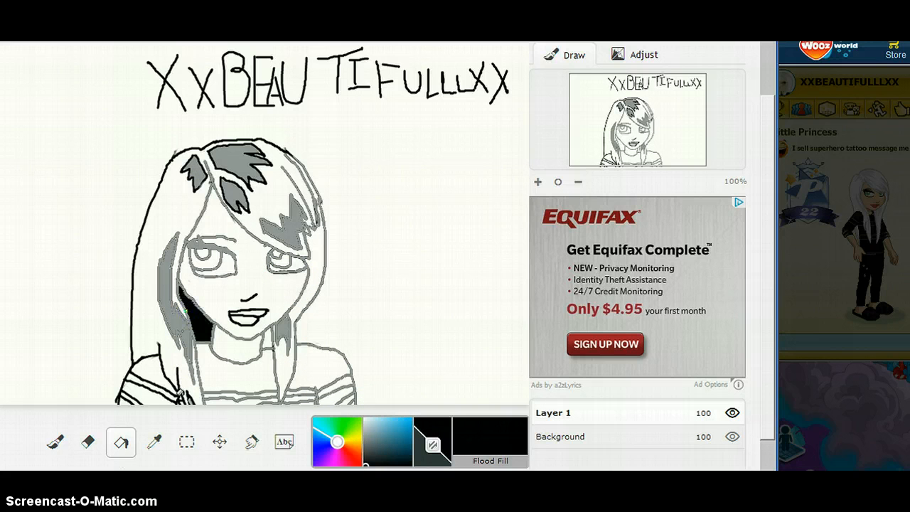
{"action": "left_click", "coordinate": [173, 157]}
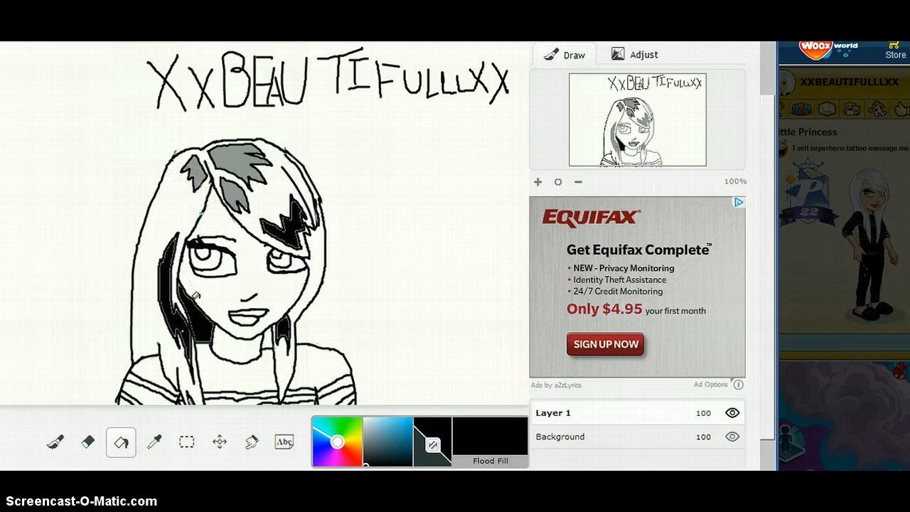
Choose a darker grey and flood-fill the long side streak with the connected fringe and neck streaks.
{"action": "left_click", "coordinate": [364, 462]}
{"action": "left_click_drag", "start_coordinate": [364, 463], "coordinate": [364, 445]}
{"action": "left_click", "coordinate": [163, 264]}
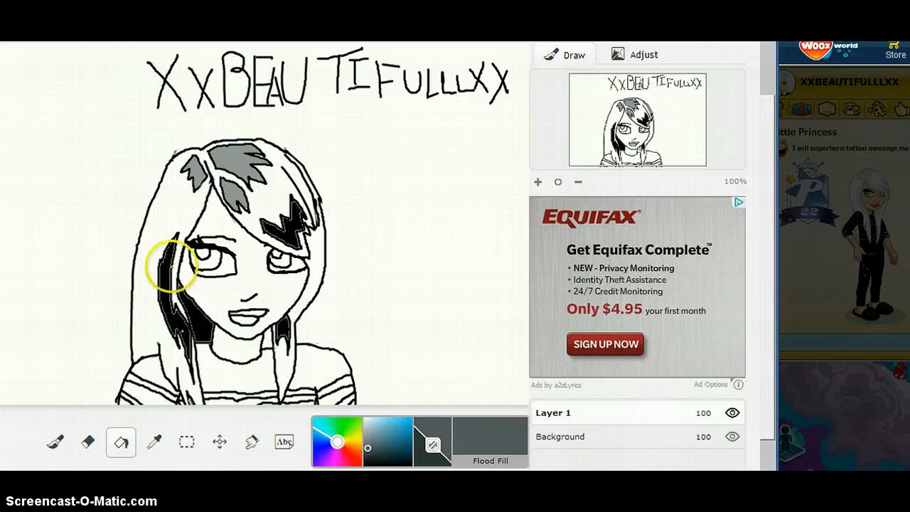
{"action": "left_click", "coordinate": [163, 278]}
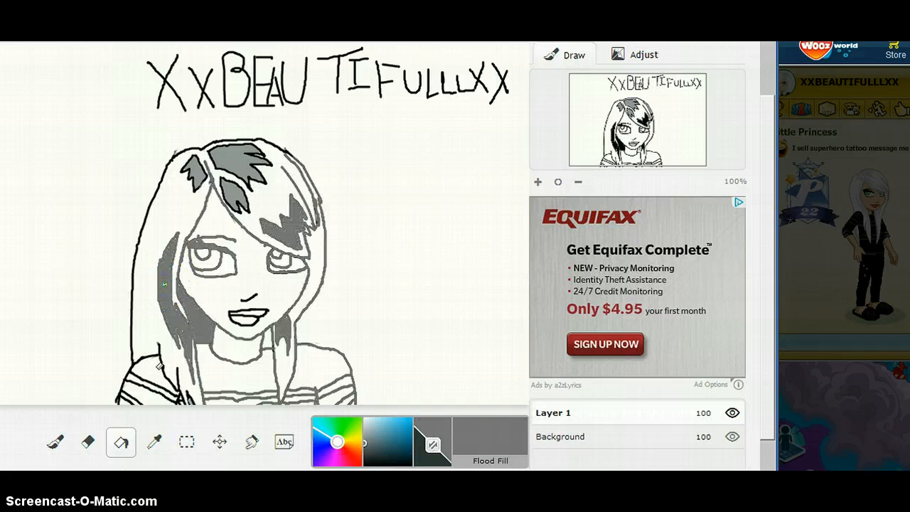
{"action": "left_click", "coordinate": [164, 285]}
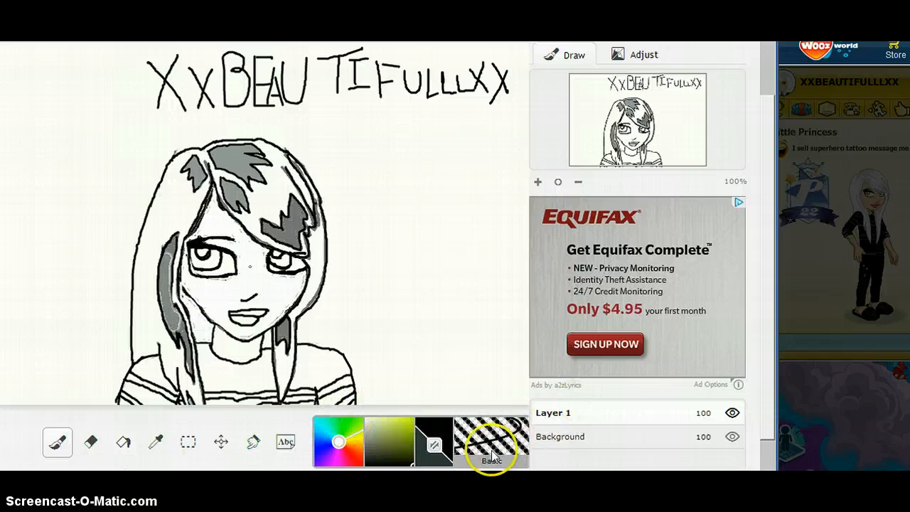
Choose a pale yellow-green and flood-fill the character's neck and face with it.
{"action": "left_click", "coordinate": [390, 427]}
{"action": "left_click", "coordinate": [389, 425]}
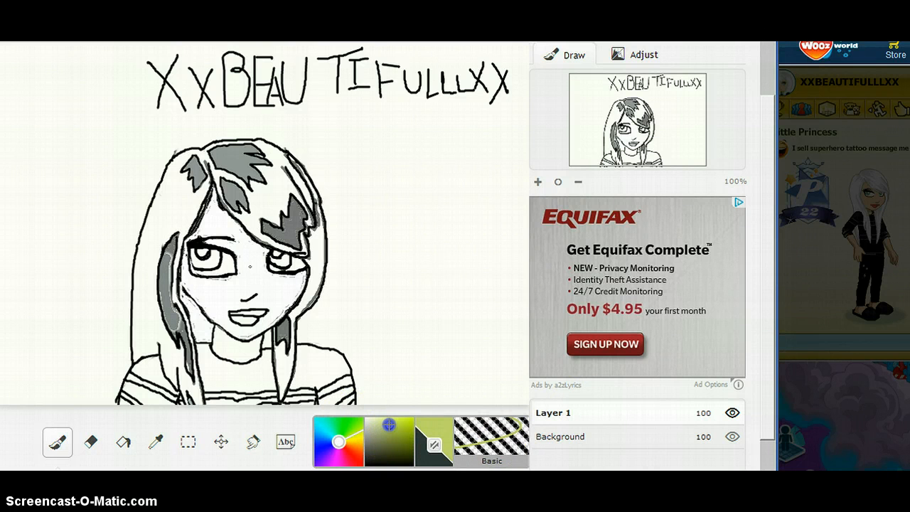
{"action": "left_click_drag", "start_coordinate": [388, 424], "coordinate": [387, 423]}
{"action": "left_click", "coordinate": [123, 441]}
{"action": "left_click", "coordinate": [222, 340]}
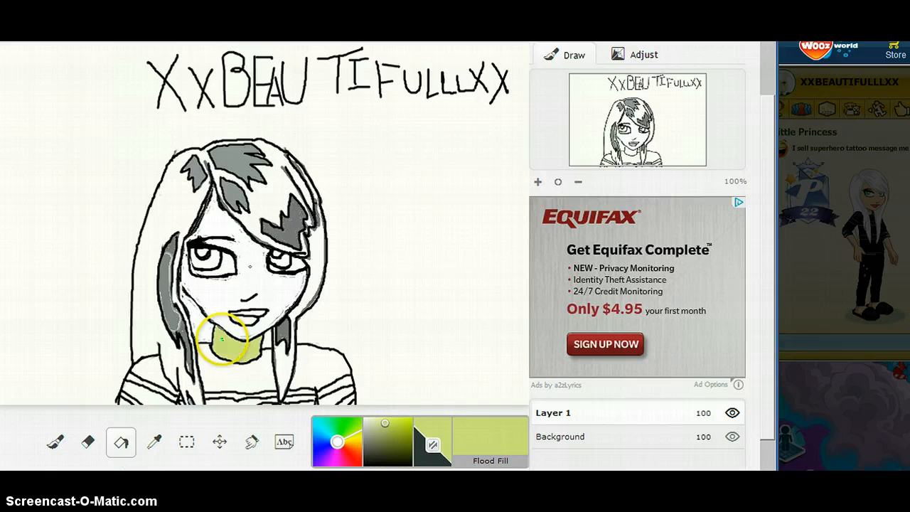
{"action": "left_click", "coordinate": [227, 302]}
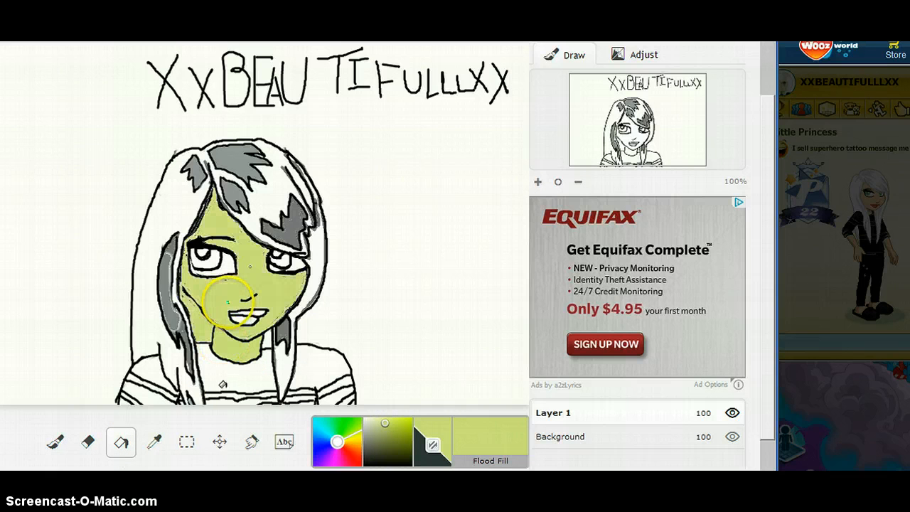
Switch to the Basic brush in black and retrace the outline along the character's cheeks and jaw.
{"action": "left_click", "coordinate": [57, 441]}
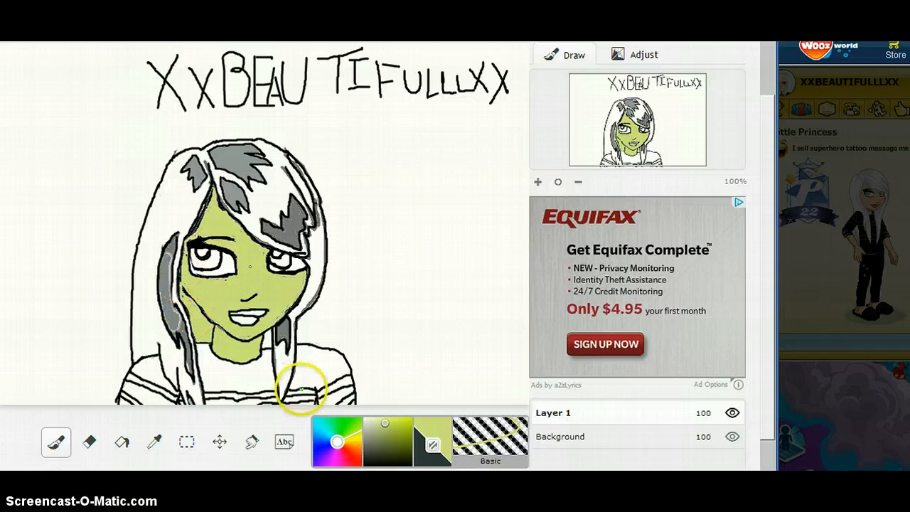
{"action": "left_click", "coordinate": [384, 430]}
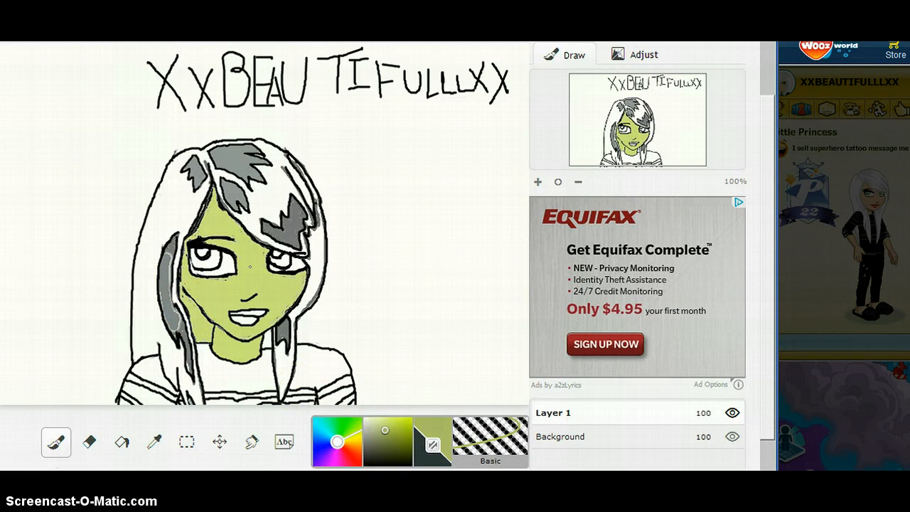
{"action": "left_click", "coordinate": [383, 464]}
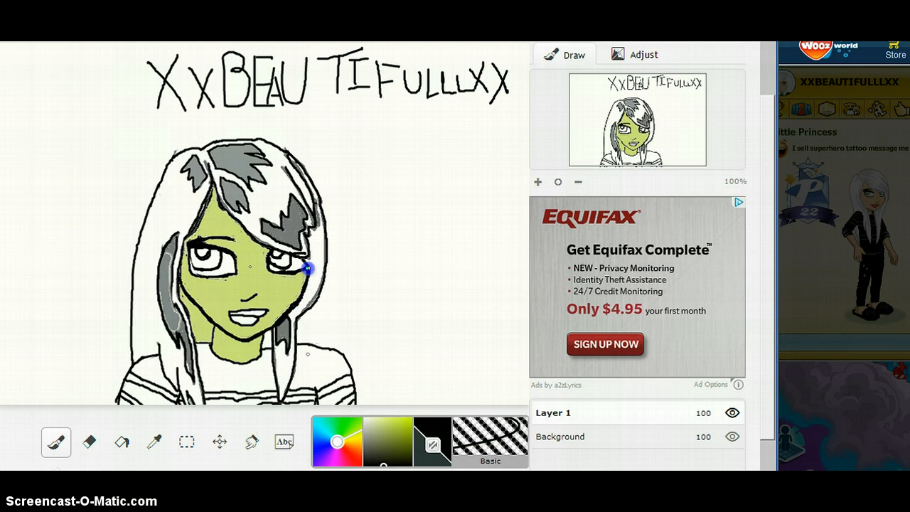
Choose an orange-red and flood-fill the character's lips with it.
{"action": "left_click", "coordinate": [342, 418]}
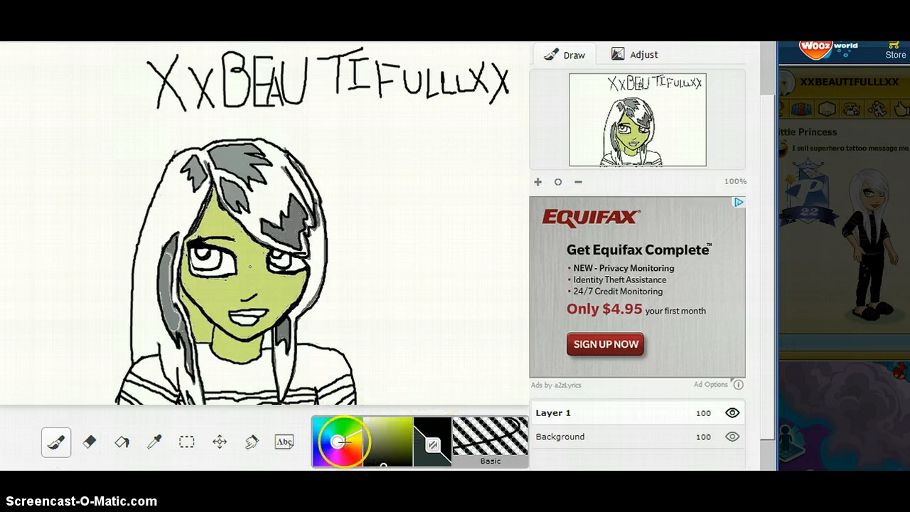
{"action": "left_click", "coordinate": [342, 455]}
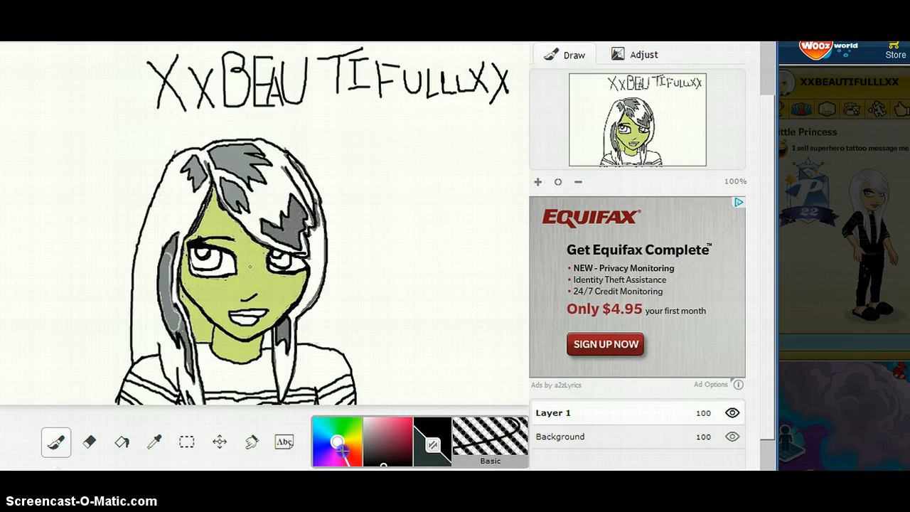
{"action": "left_click", "coordinate": [348, 447]}
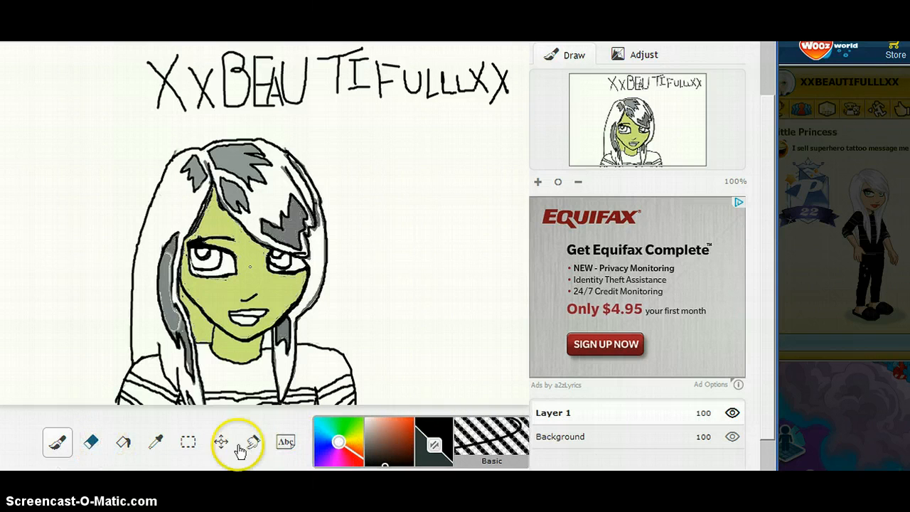
{"action": "left_click", "coordinate": [396, 434]}
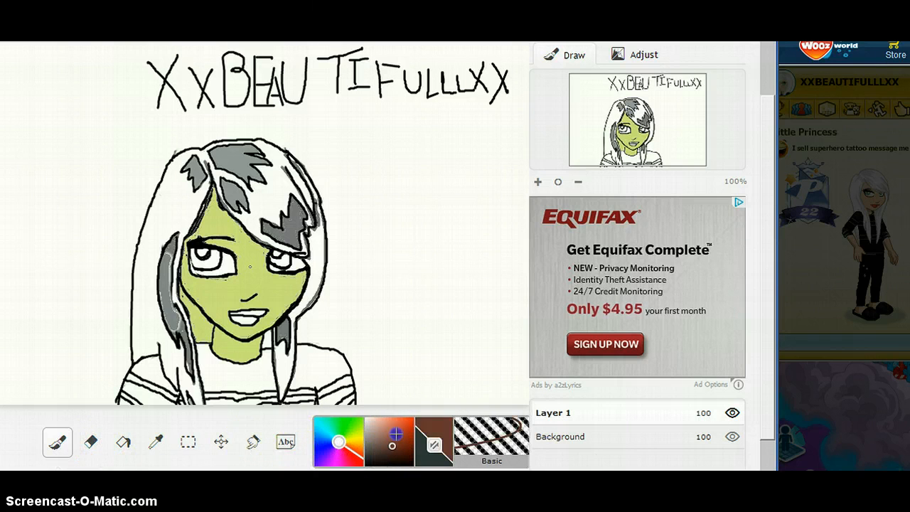
{"action": "left_click_drag", "start_coordinate": [396, 428], "coordinate": [397, 423]}
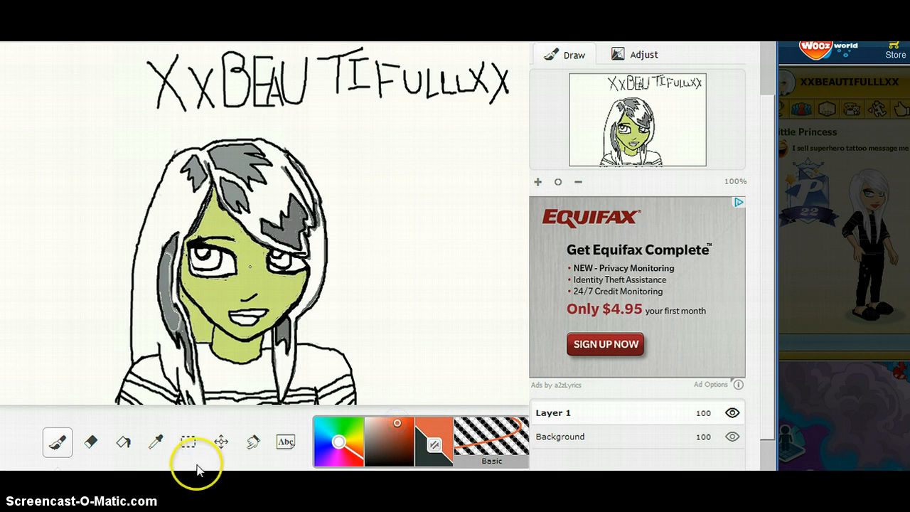
{"action": "left_click", "coordinate": [122, 441]}
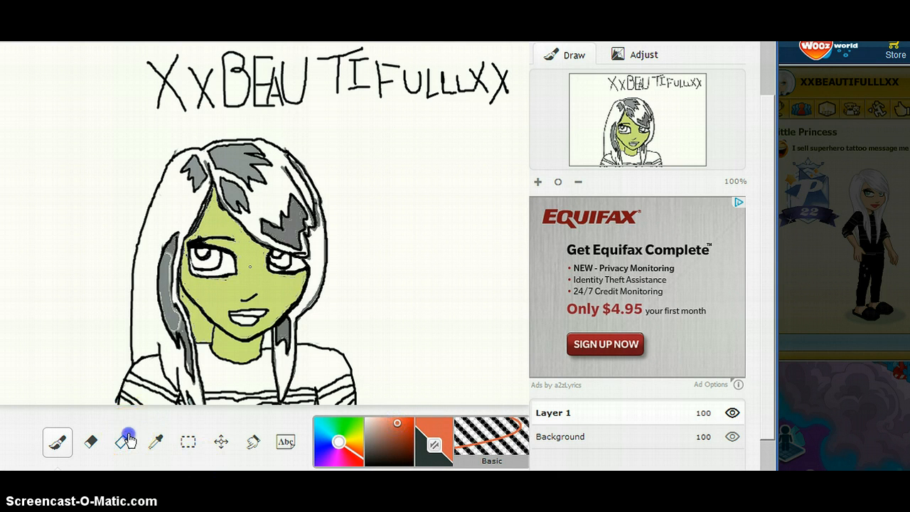
{"action": "left_click", "coordinate": [249, 311]}
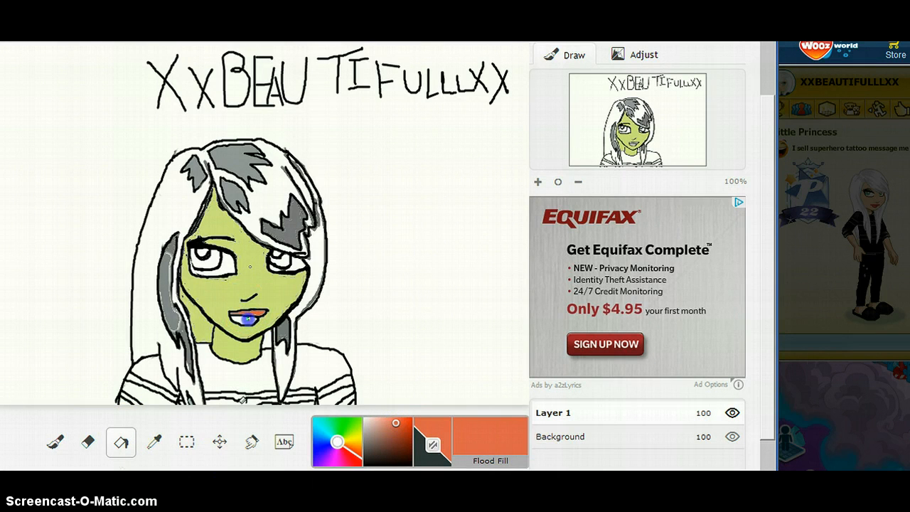
Switch to the Basic brush in black and touch up the outlines around the eye and along the side of the face.
{"action": "left_click", "coordinate": [57, 446]}
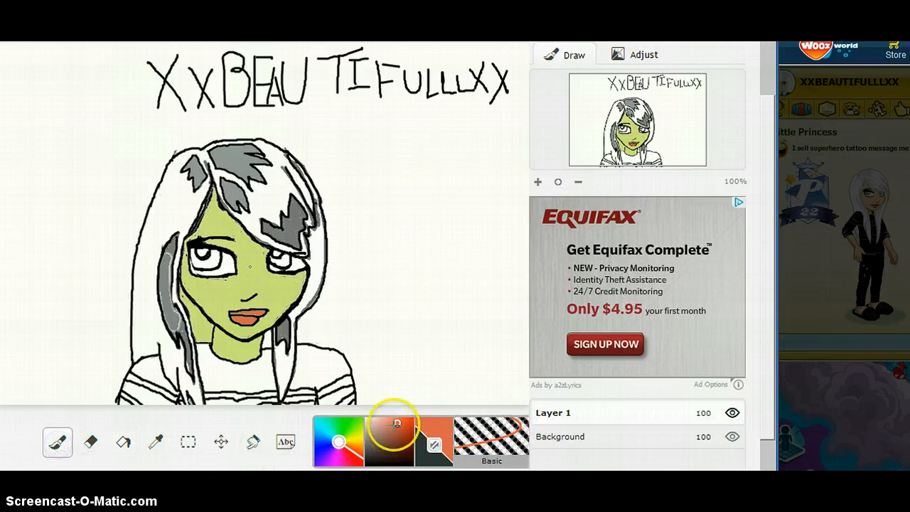
{"action": "left_click_drag", "start_coordinate": [397, 424], "coordinate": [396, 463]}
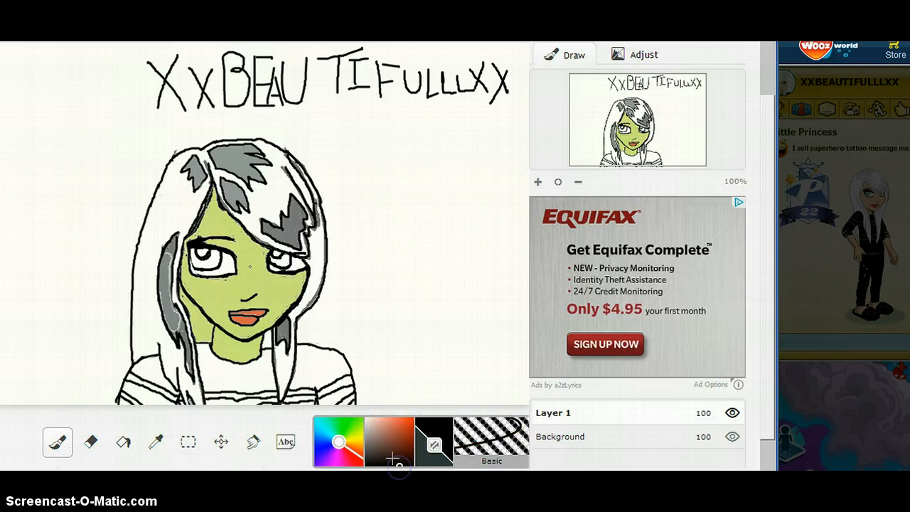
{"action": "left_click", "coordinate": [195, 268]}
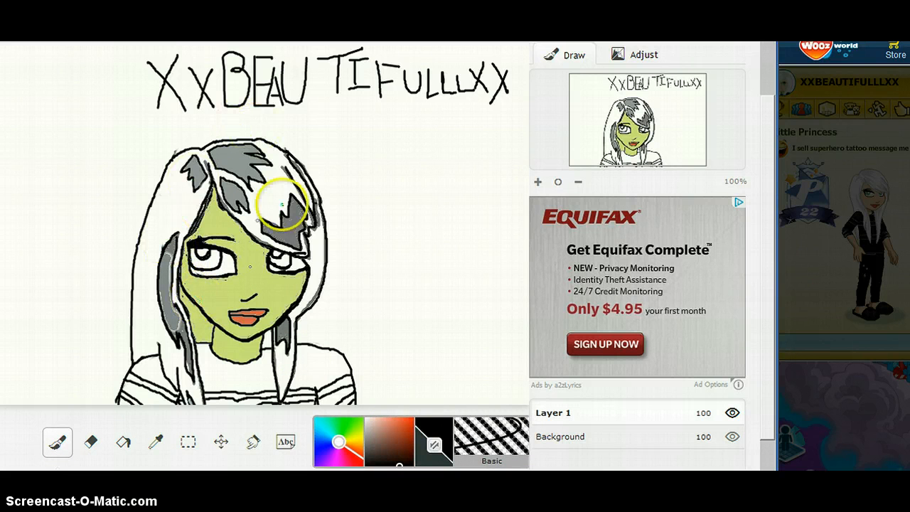
{"action": "left_click", "coordinate": [186, 317]}
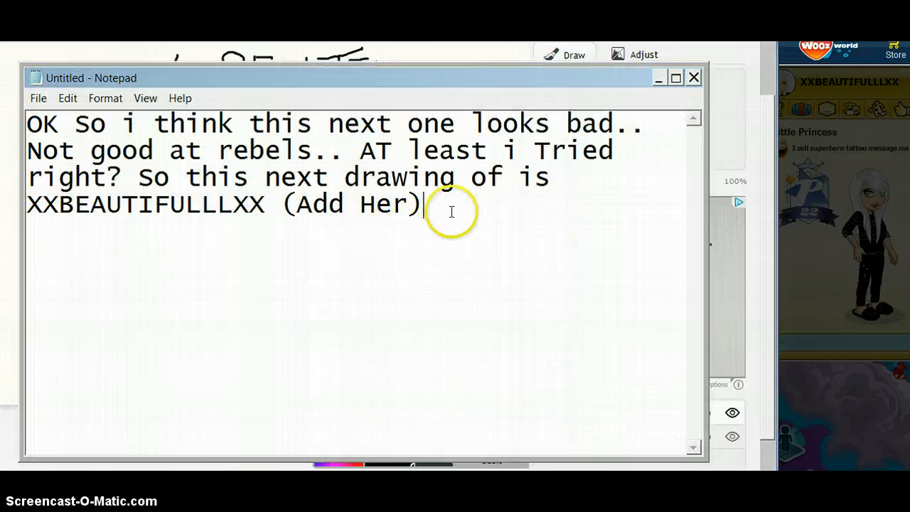
Switch to Notepad, replace its text with "LOL Now for FAST PLAY MUAHAHAHAH", and minimize the window.
{"action": "mouse_move", "coordinate": [451, 209]}
{"action": "left_mouse_down"}
{"action": "mouse_move", "coordinate": [57, 177]}
{"action": "mouse_move", "coordinate": [22, 117]}
{"action": "left_mouse_up"}
{"action": "key", "text": "Delete"}
{"action": "type", "text": "L"}
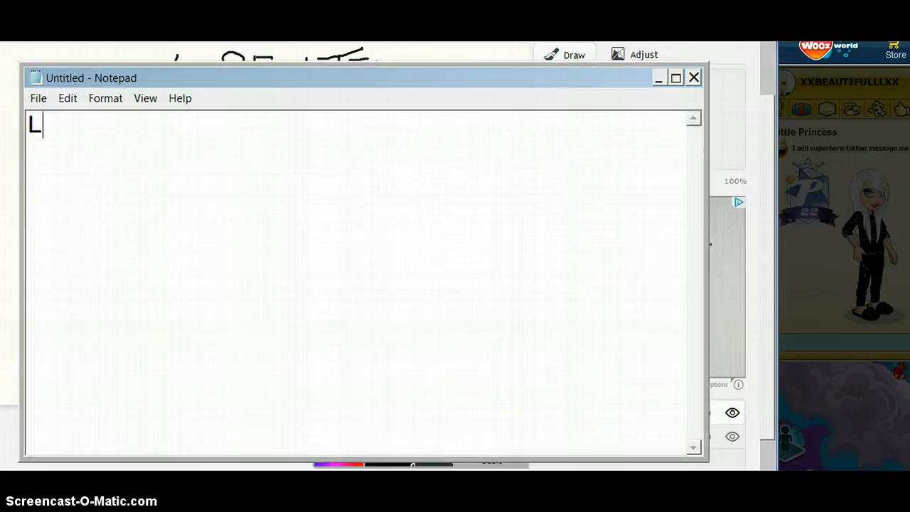
{"action": "type", "text": "OL Now "}
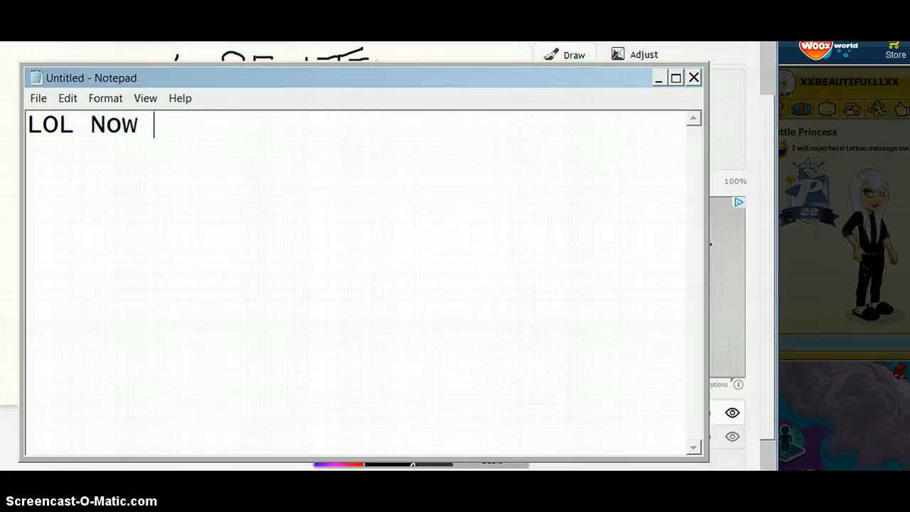
{"action": "type", "text": "dofor F"}
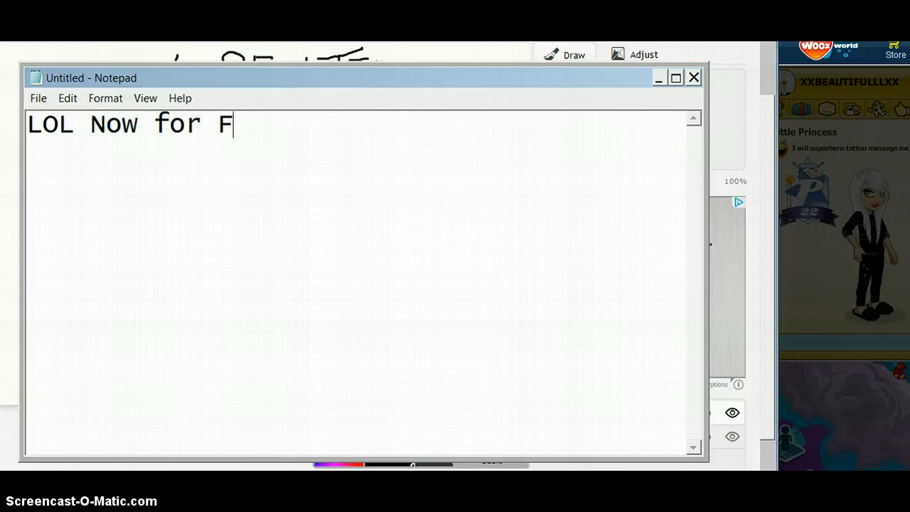
{"action": "type", "text": "AST PLAY "}
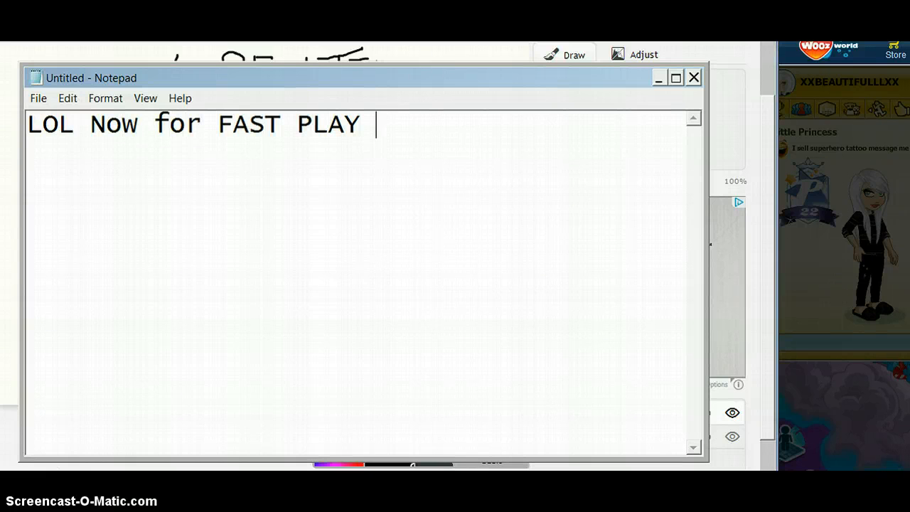
{"action": "type", "text": "MUAHAHA"}
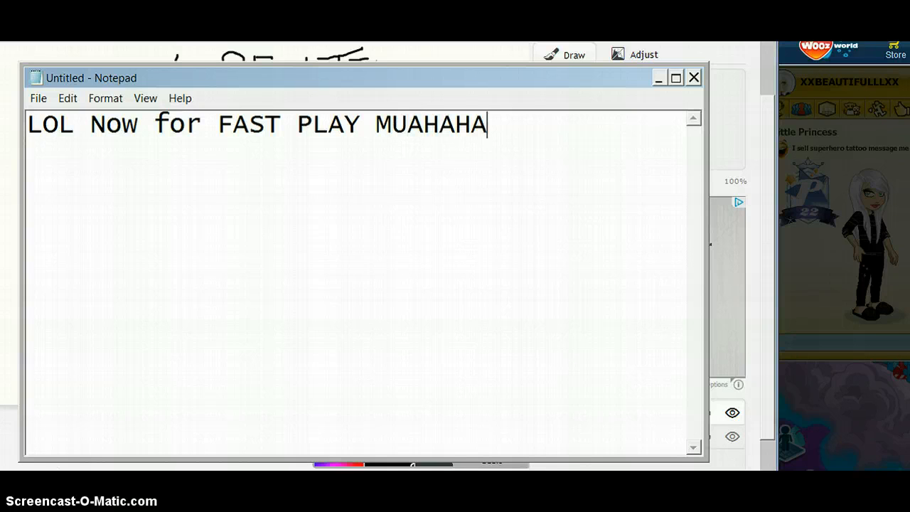
{"action": "type", "text": "HAH"}
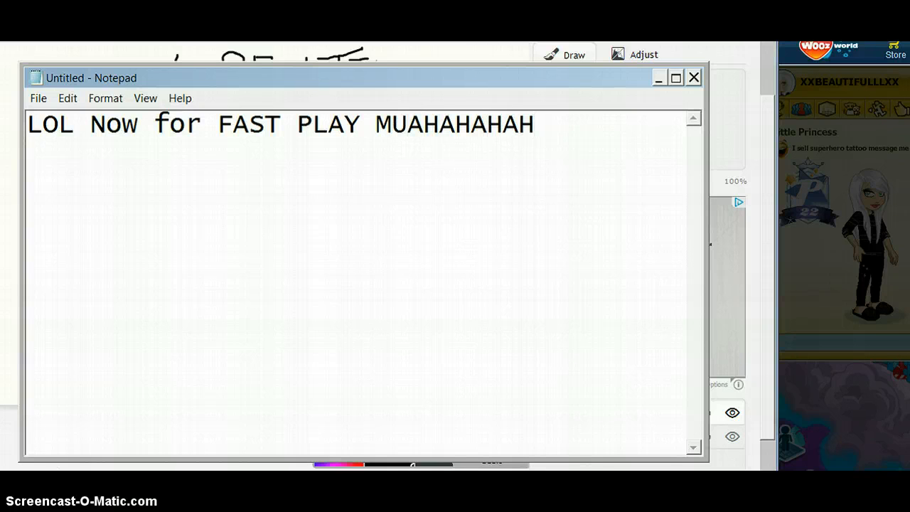
{"action": "left_click", "coordinate": [657, 78]}
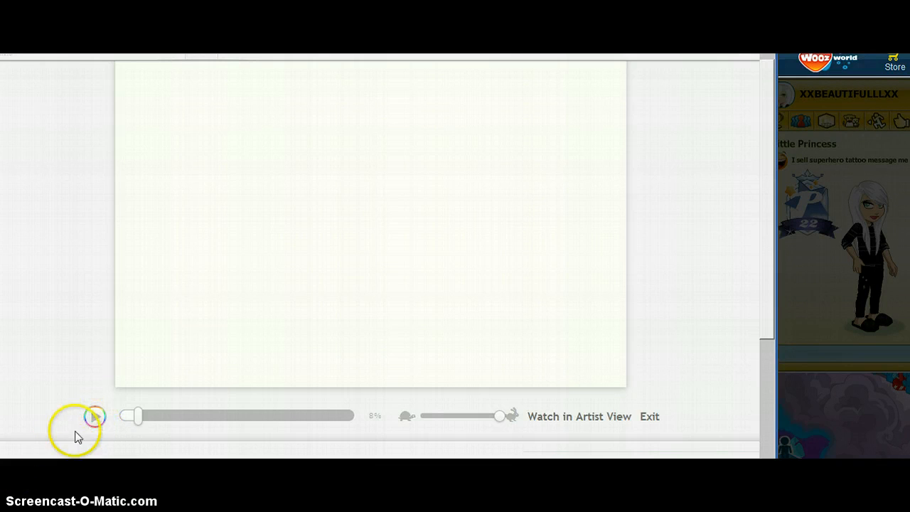
{"action": "left_click", "coordinate": [86, 421]}
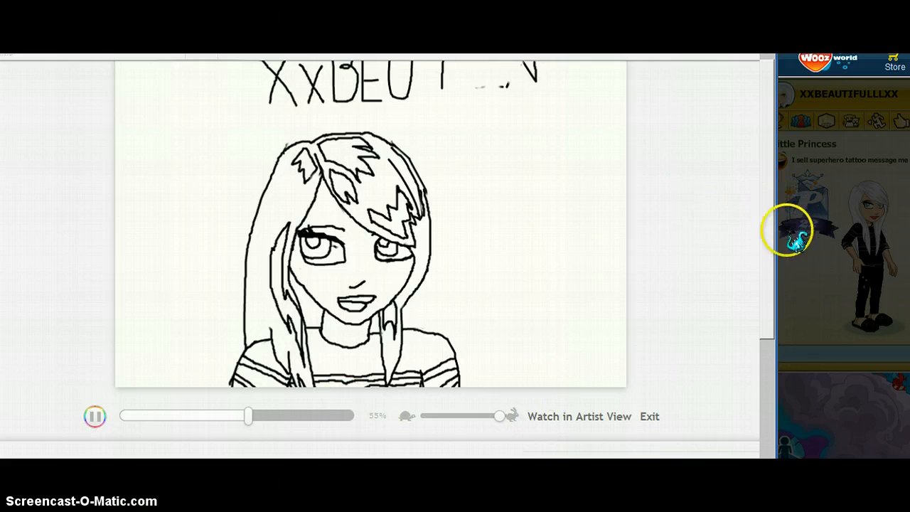
{"action": "left_click_drag", "start_coordinate": [765, 234], "coordinate": [766, 197]}
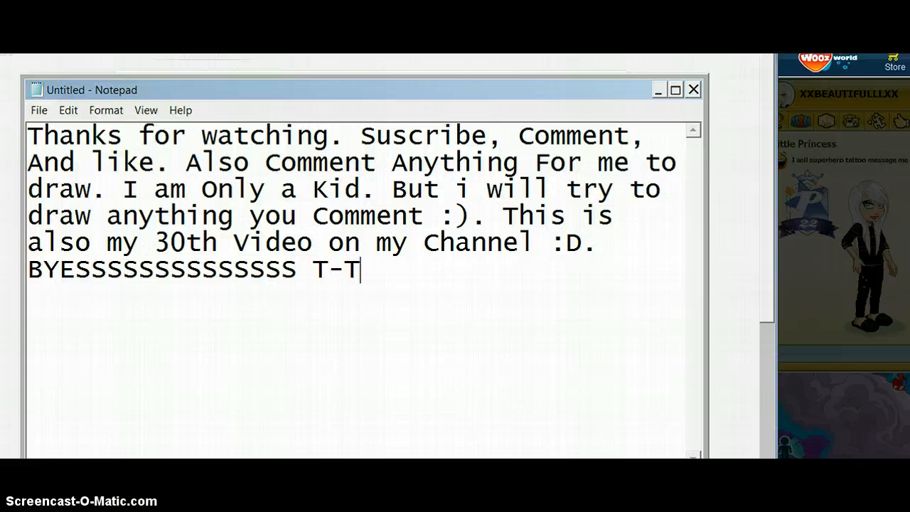
In the Notepad closing message, replace the period after "I am Only a Kid" with a comma.
{"action": "left_click", "coordinate": [376, 189]}
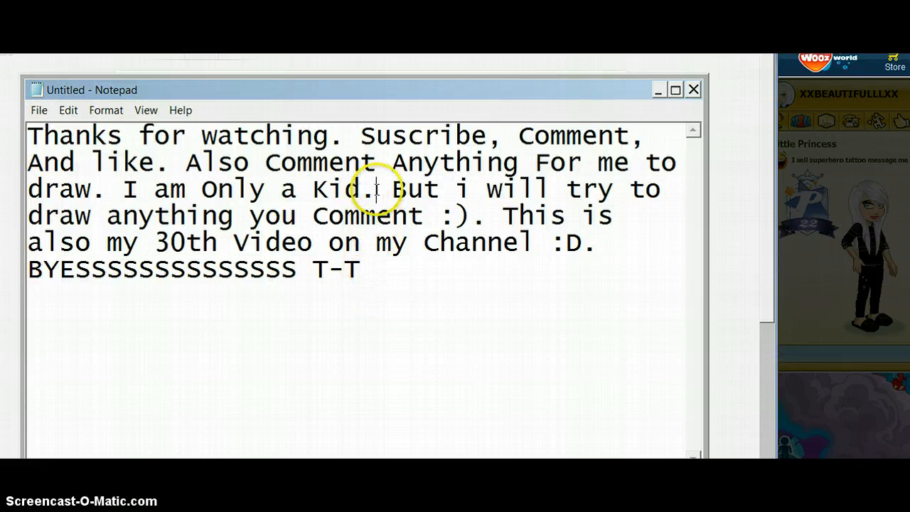
{"action": "key", "text": "BackSpace"}
{"action": "type", "text": ","}
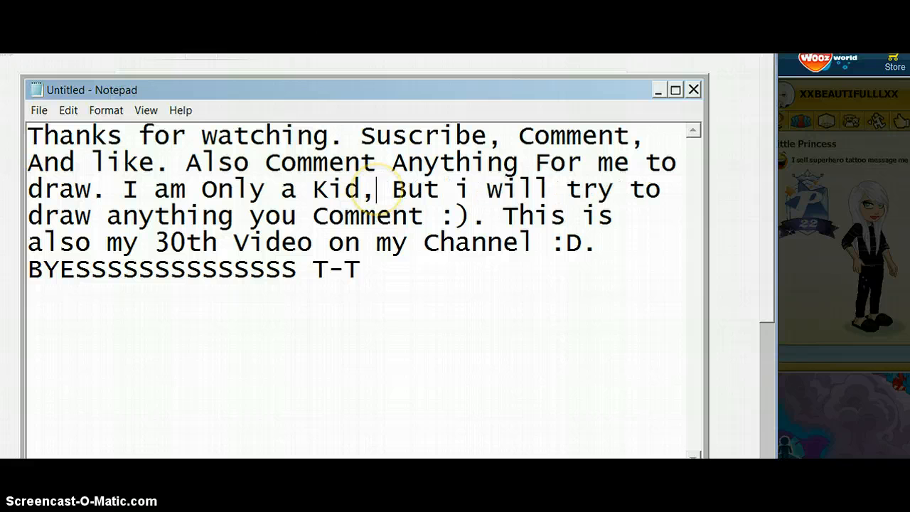